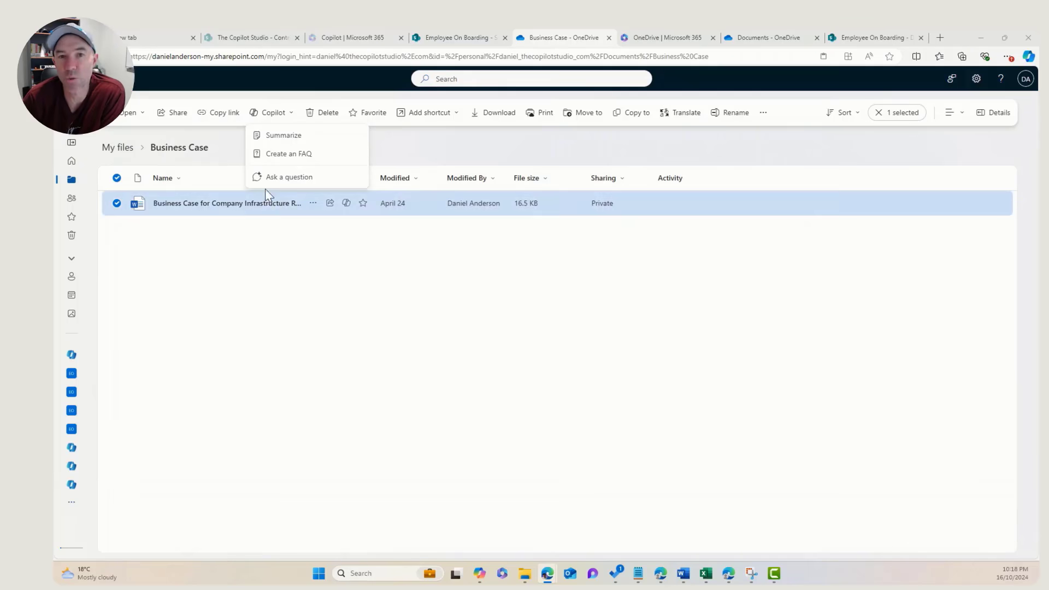
# - Close the Copilot dropdown and deselect the infrastructure business case file
pyautogui.moveTo(229, 213)
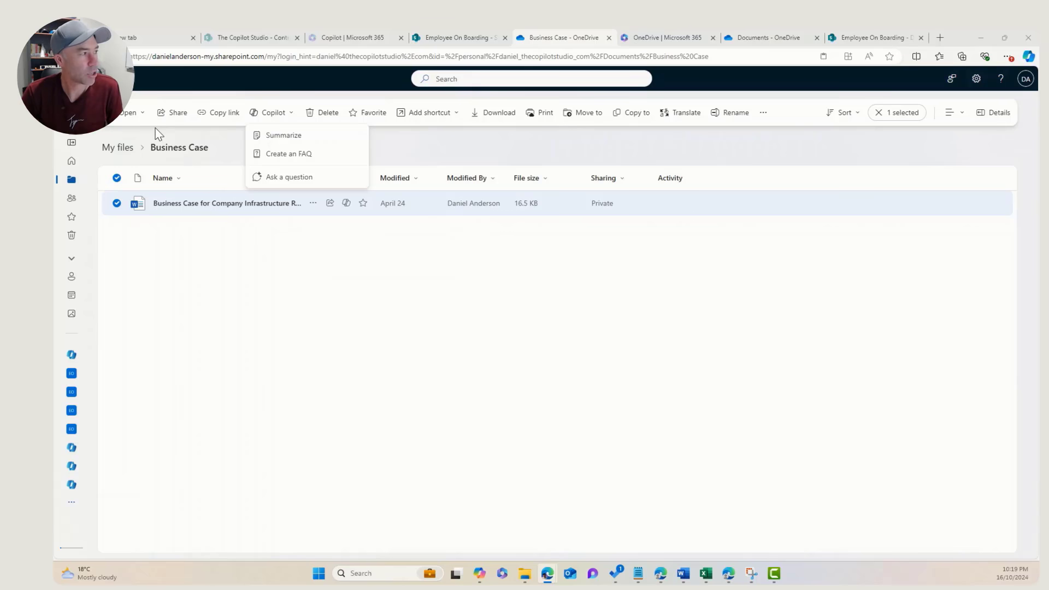
pyautogui.click(173, 133)
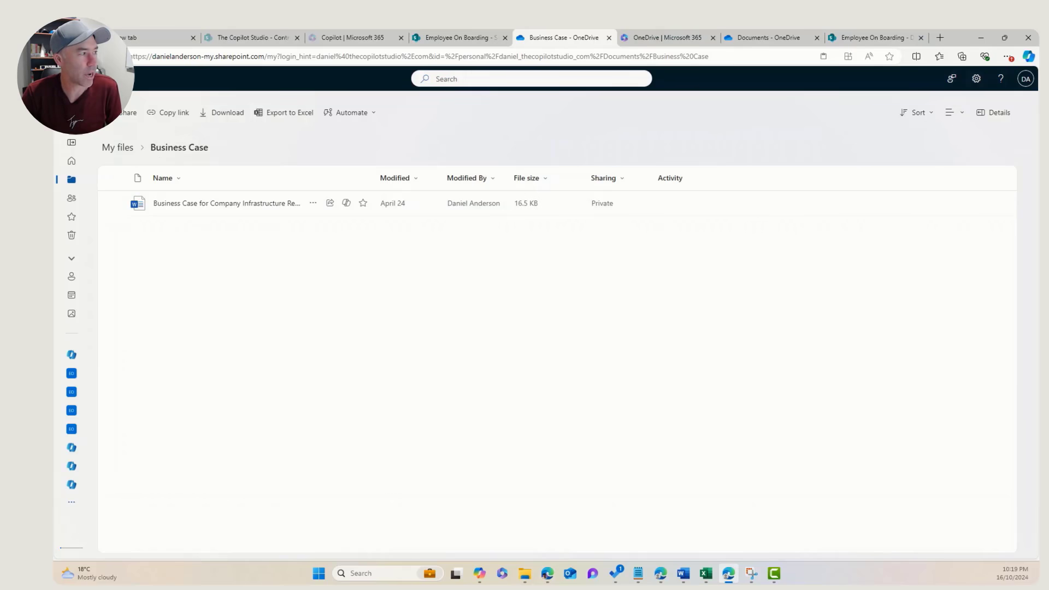
# - Create a new blank Word document from the + New menu
pyautogui.click(76, 112)
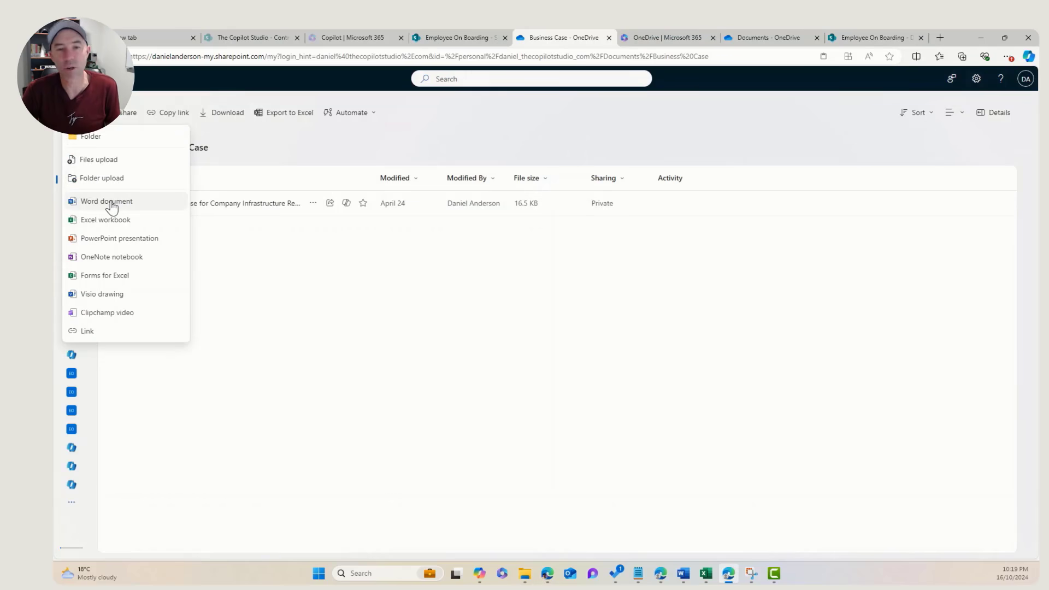
pyautogui.click(112, 202)
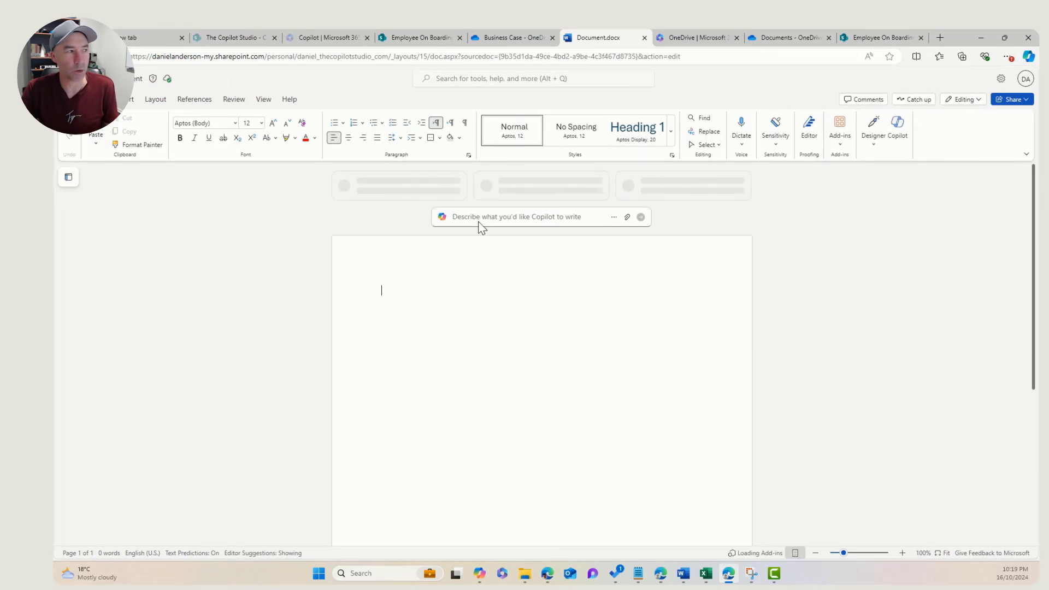
# - Ask Copilot to draft a business proposal for implementing Copilot and keep the draft
pyautogui.click(523, 217)
pyautogui.write('Can you please ')
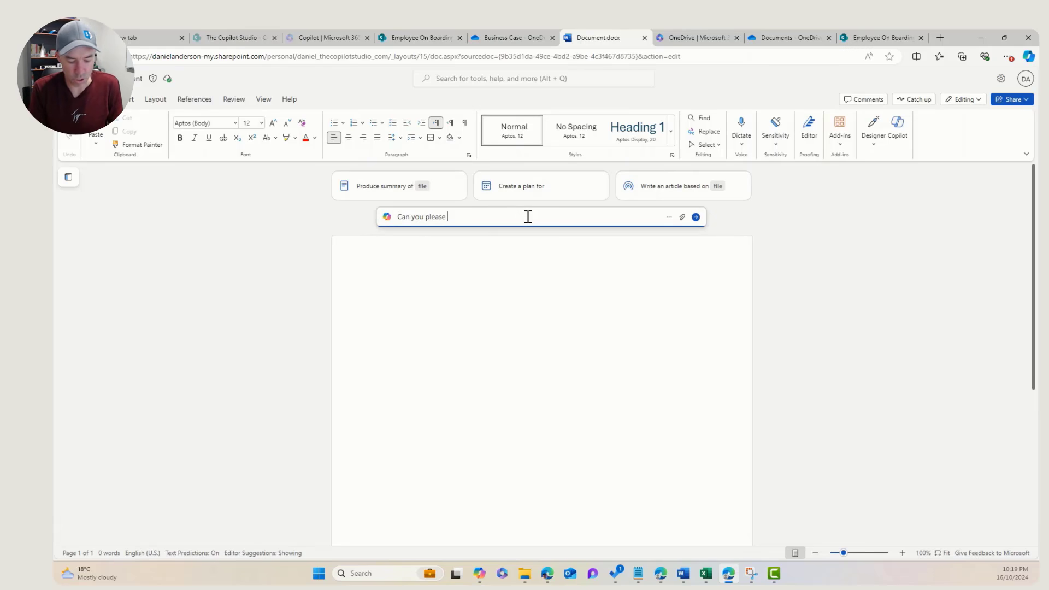
pyautogui.write('w')
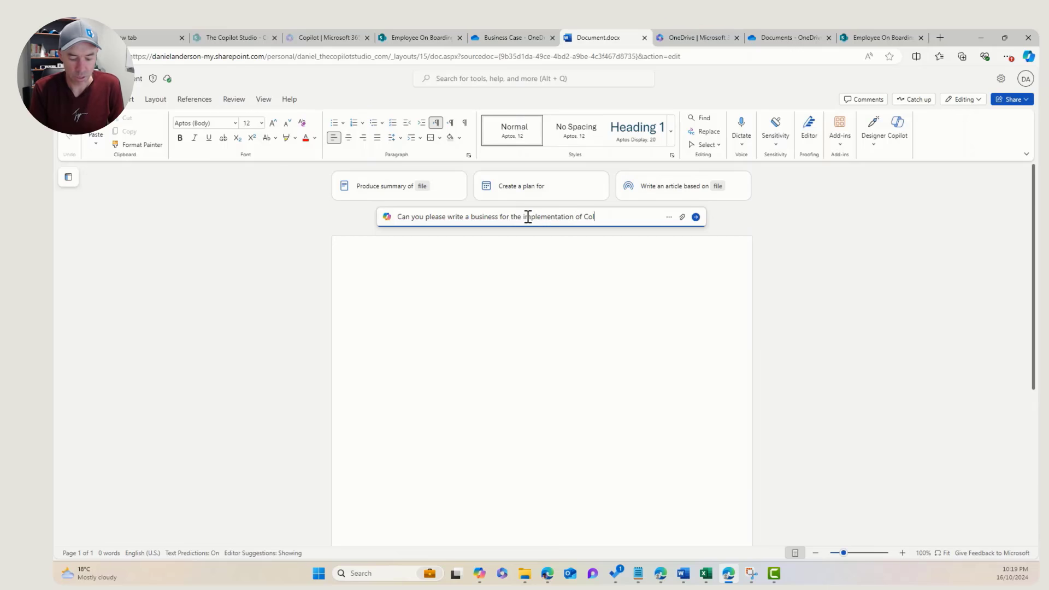
pyautogui.write('t')
pyautogui.hotkey('shift', 'Return')
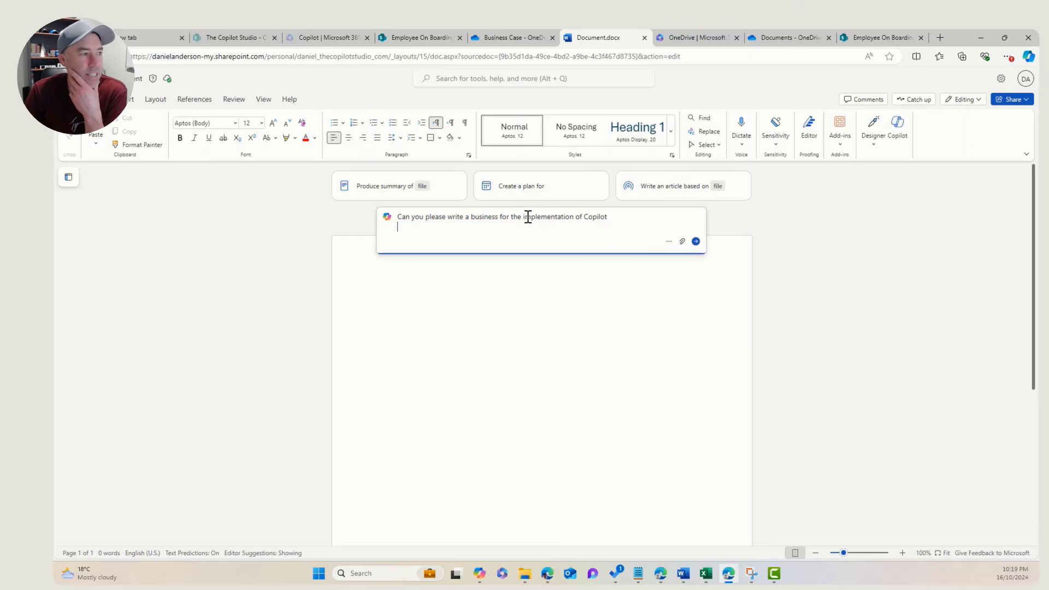
pyautogui.click(695, 241)
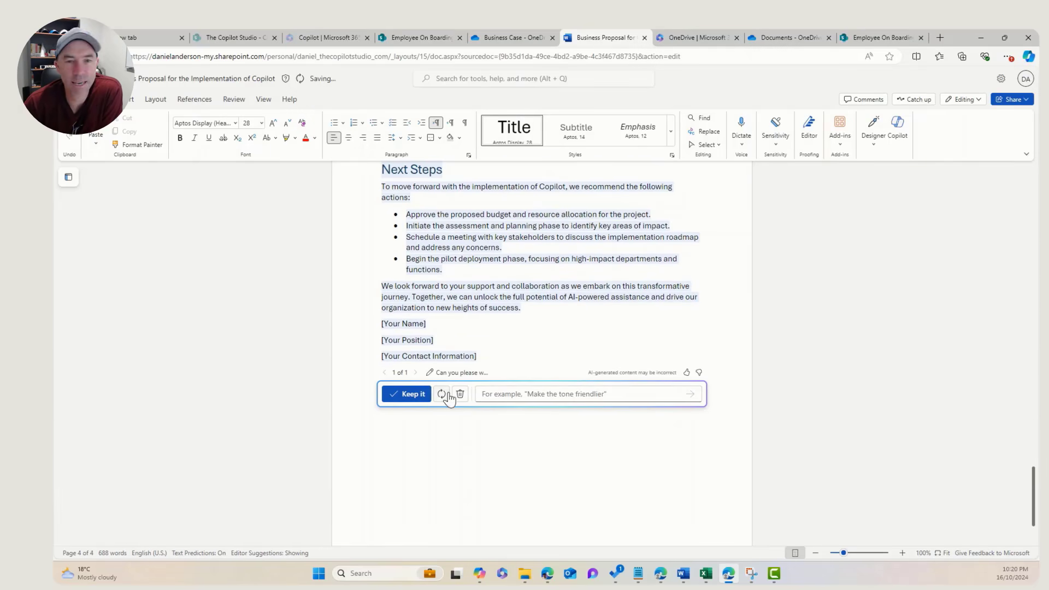
pyautogui.click(423, 398)
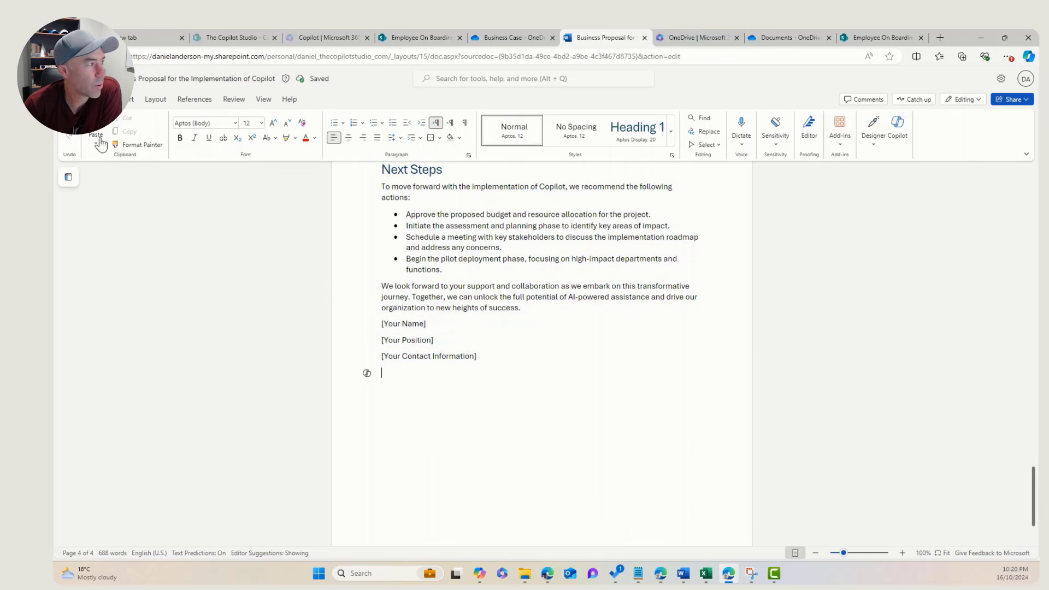
# - Reopen My files > Business Case in OneDrive, widen the Name column, and close the two leftover tabs
pyautogui.click(68, 78)
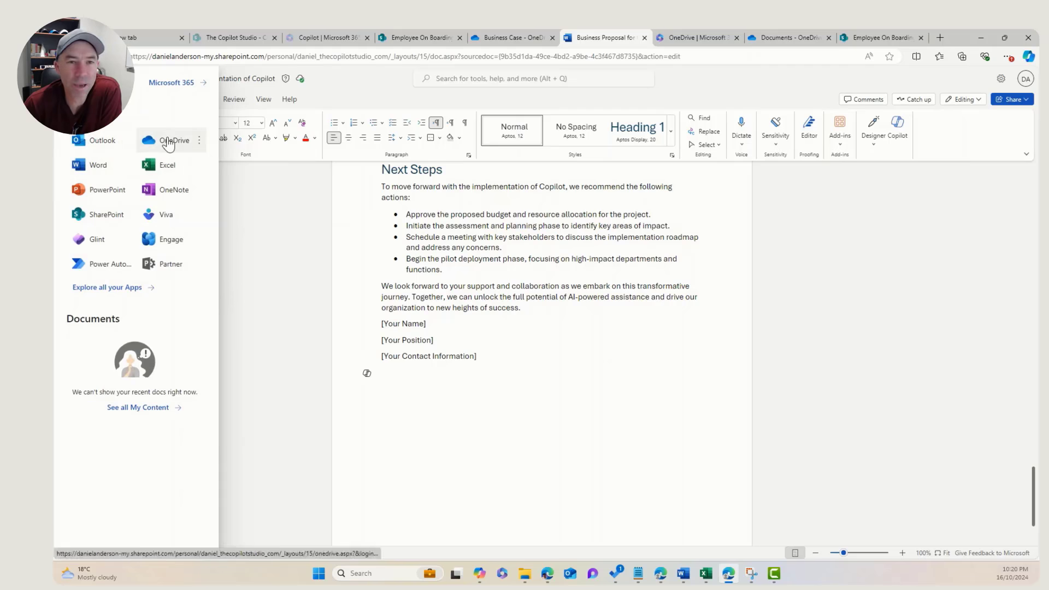
pyautogui.click(169, 140)
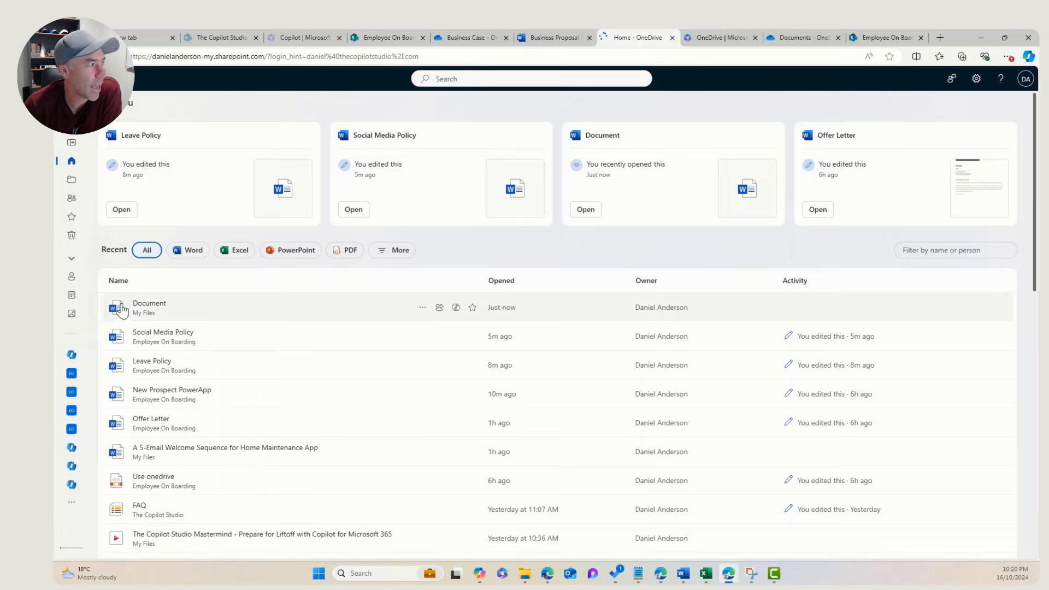
pyautogui.click(71, 180)
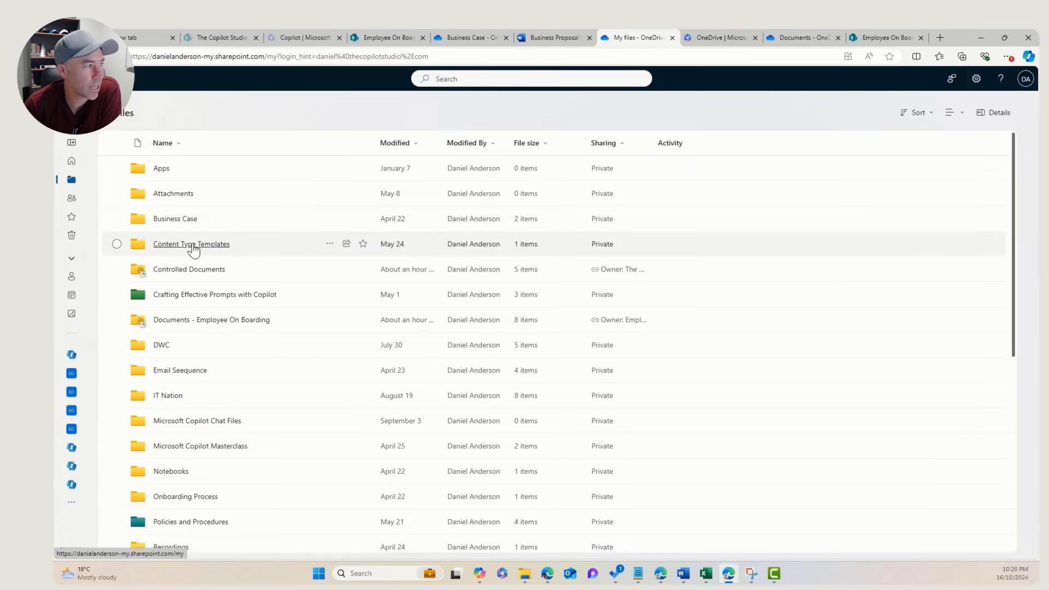
pyautogui.click(175, 220)
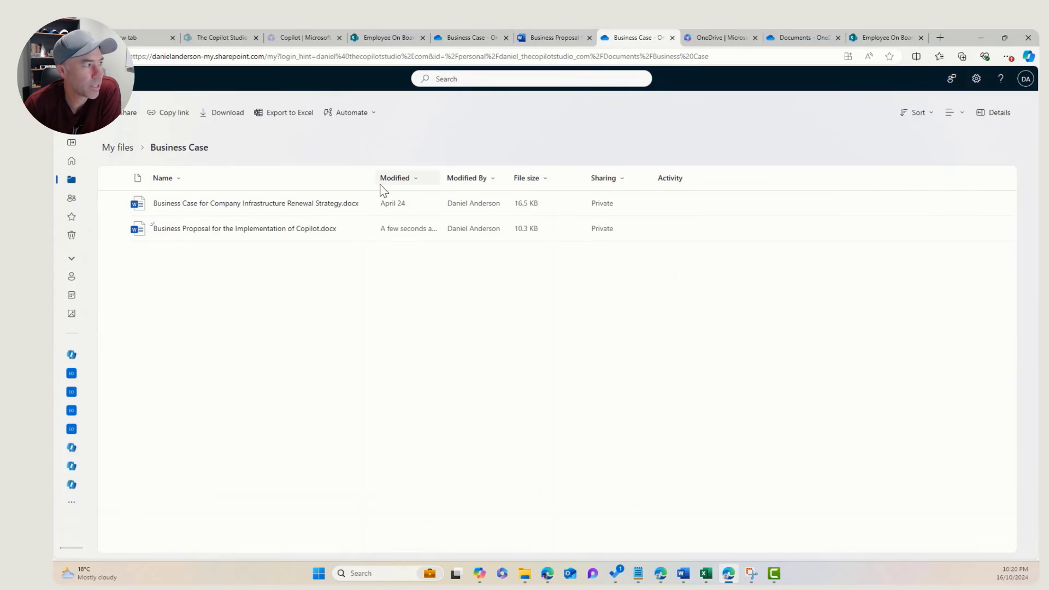
pyautogui.moveTo(375, 182); pyautogui.dragTo(443, 180)
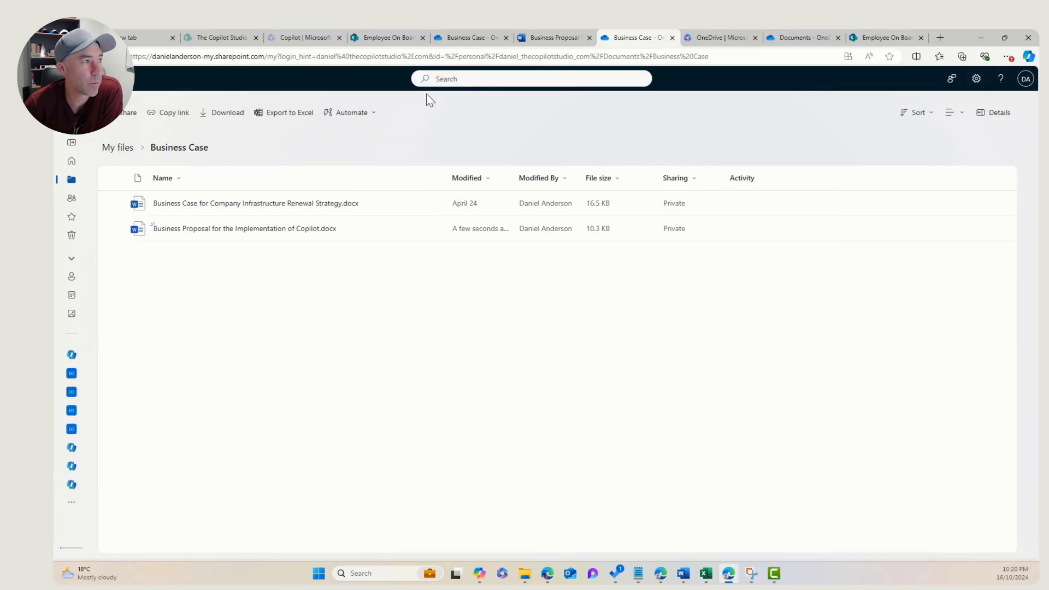
pyautogui.click(507, 38)
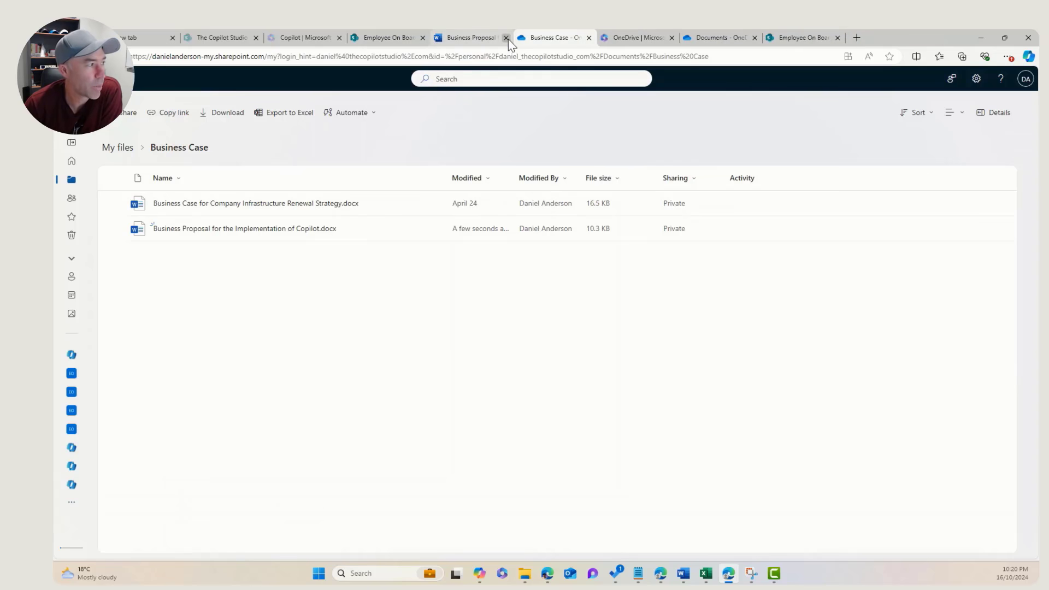
pyautogui.click(507, 38)
# - Select the infrastructure business case and the Copilot proposal, then run Copilot Summarize
pyautogui.click(116, 203)
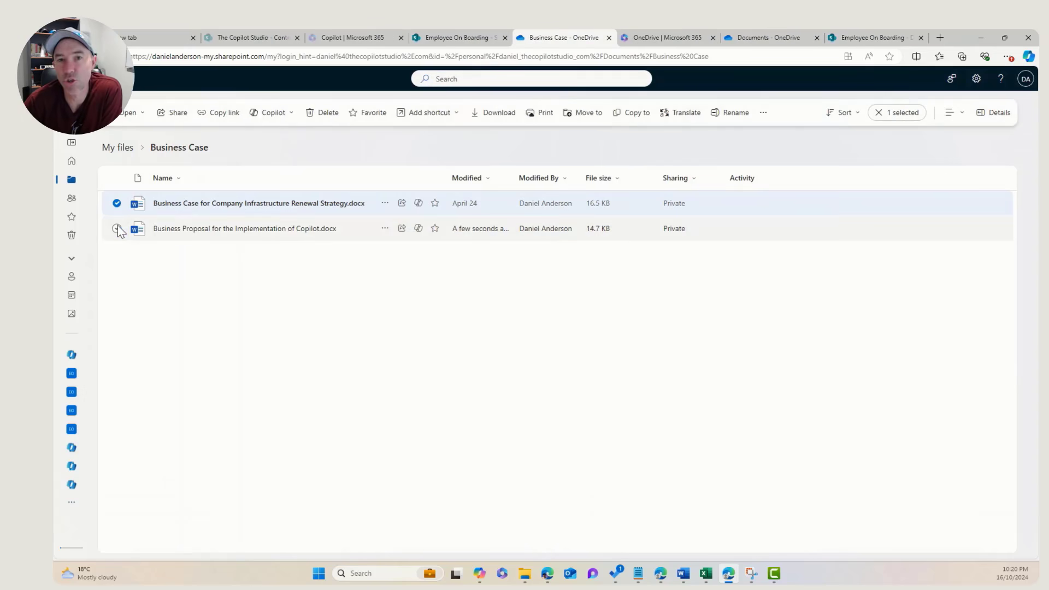
pyautogui.click(117, 229)
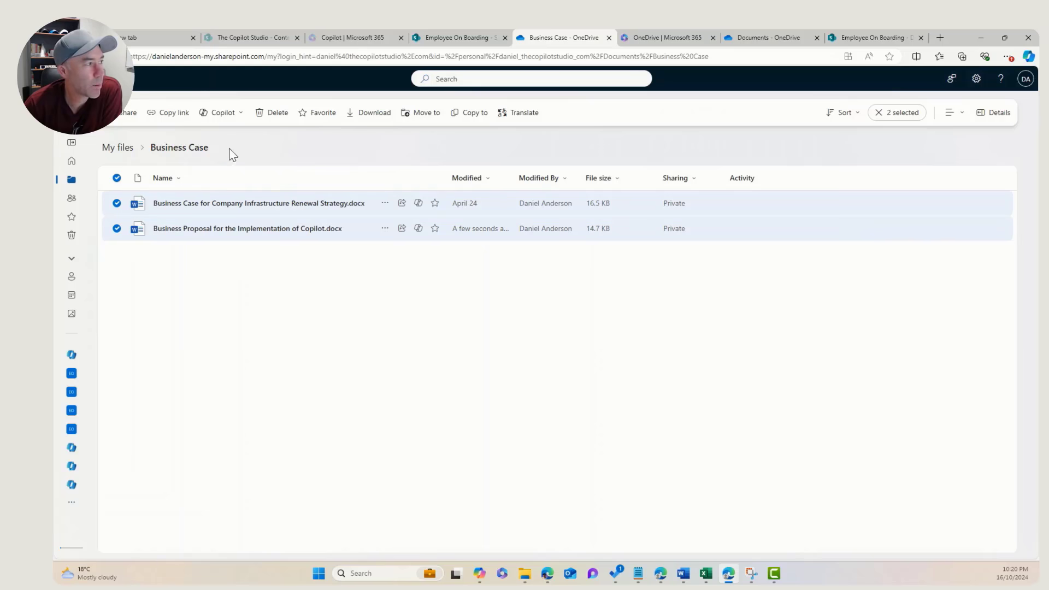
pyautogui.click(239, 115)
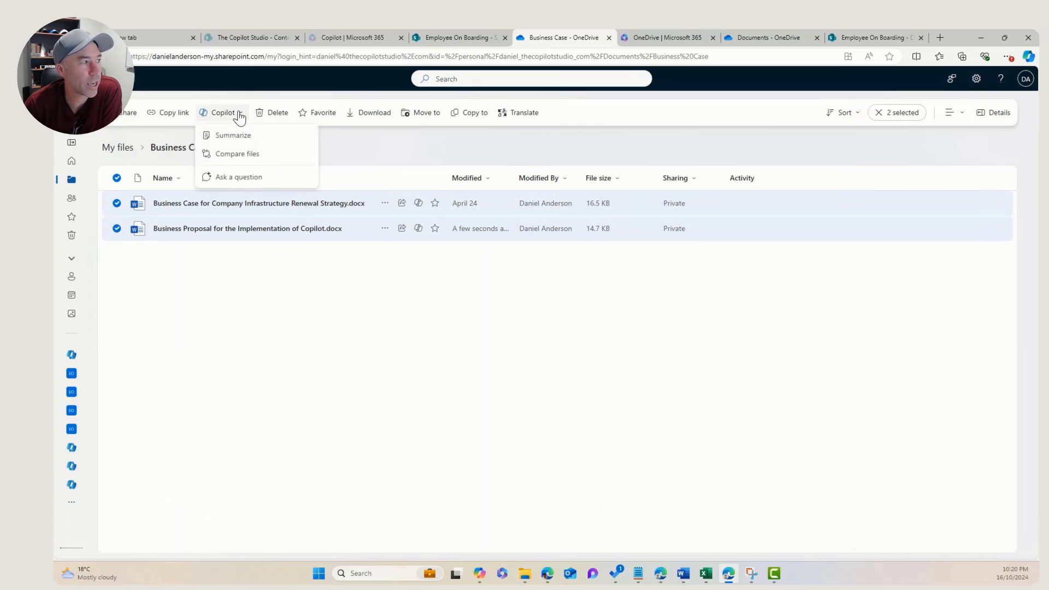
pyautogui.click(236, 139)
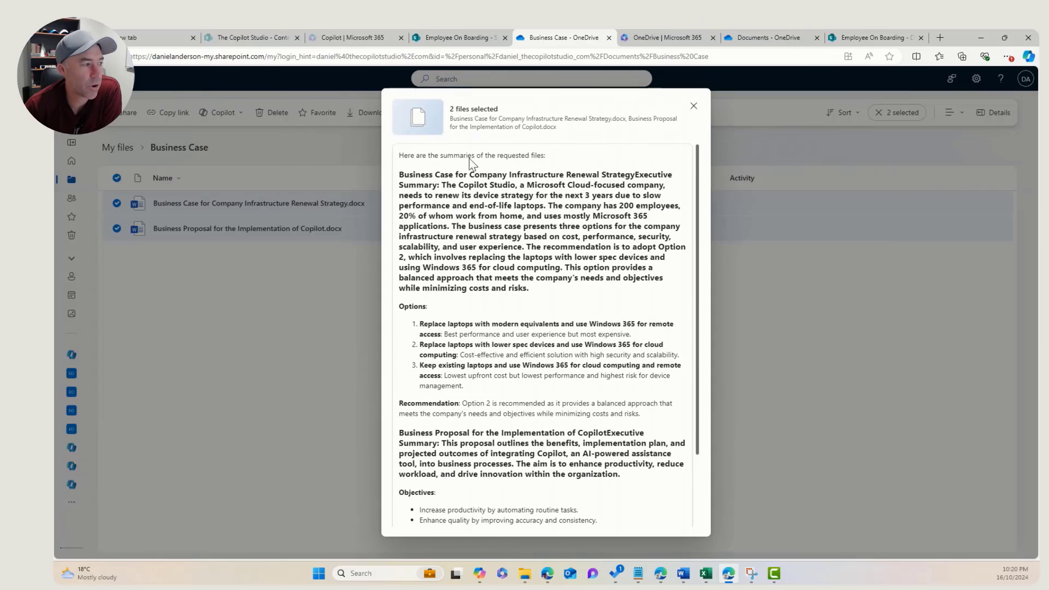
# - Review the two-file summary and continue it in the Copilot chat pane
pyautogui.scroll(2, 528, 306)
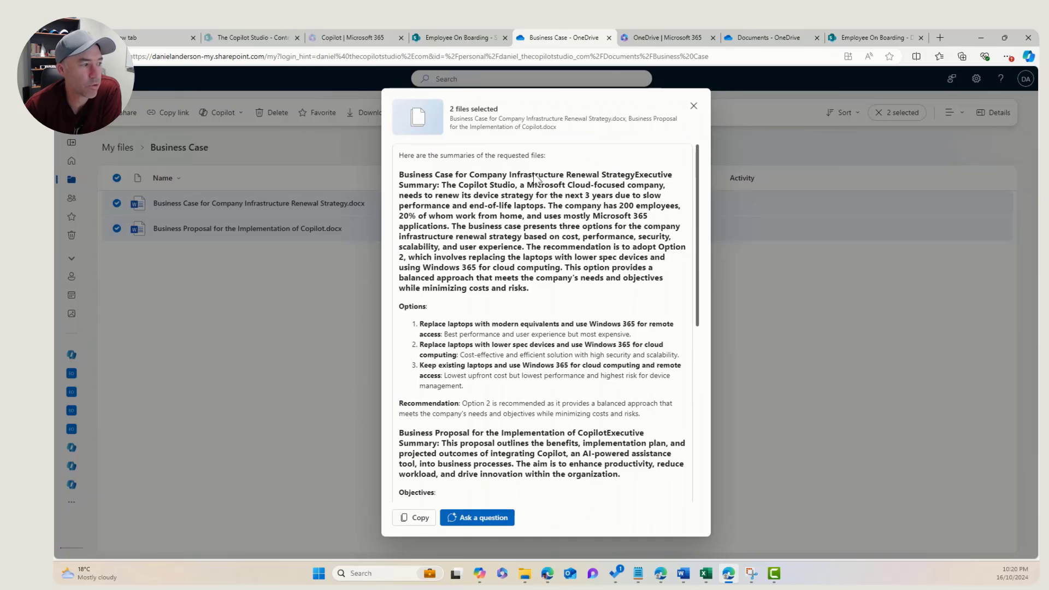
pyautogui.scroll(-3, 536, 274)
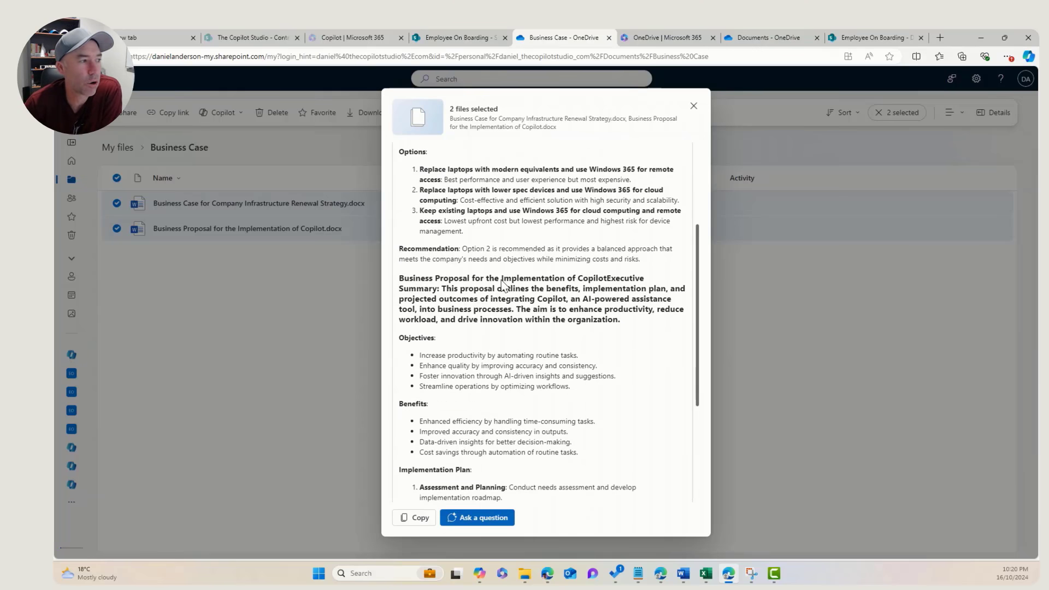
pyautogui.scroll(-4, 545, 295)
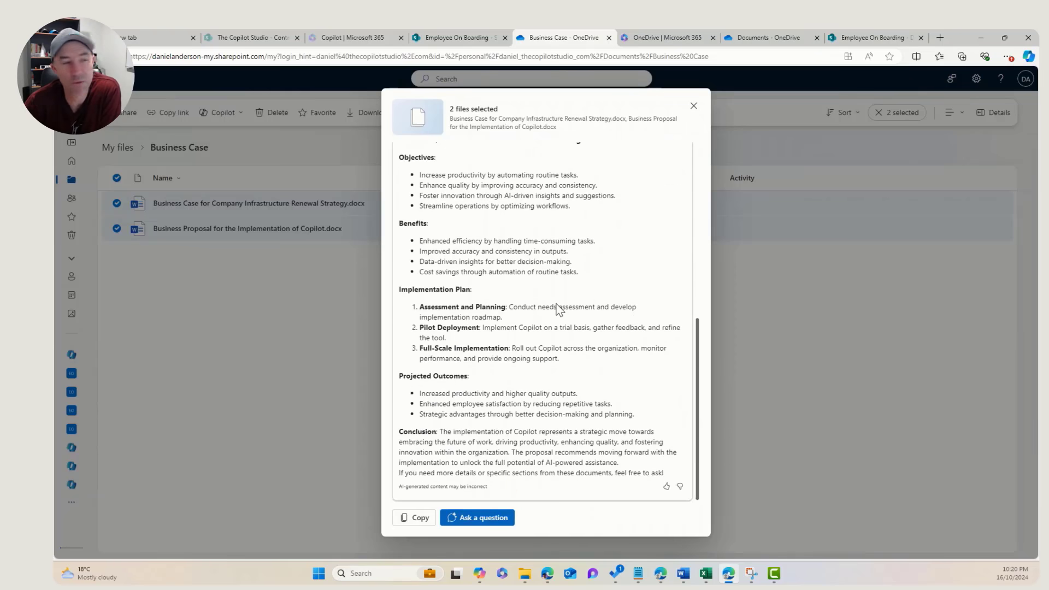
pyautogui.scroll(7, 552, 312)
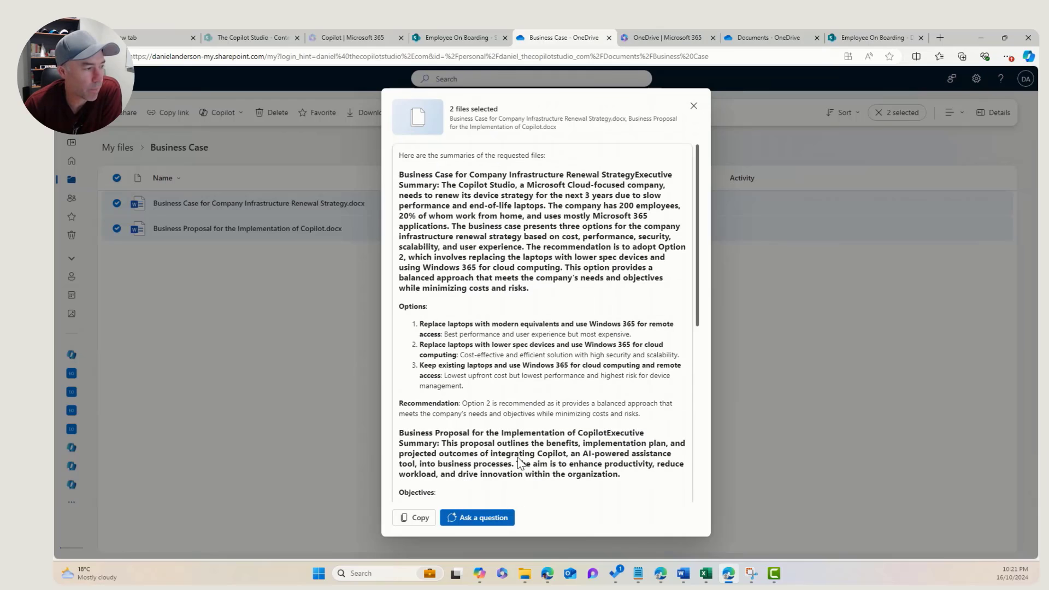
pyautogui.click(481, 519)
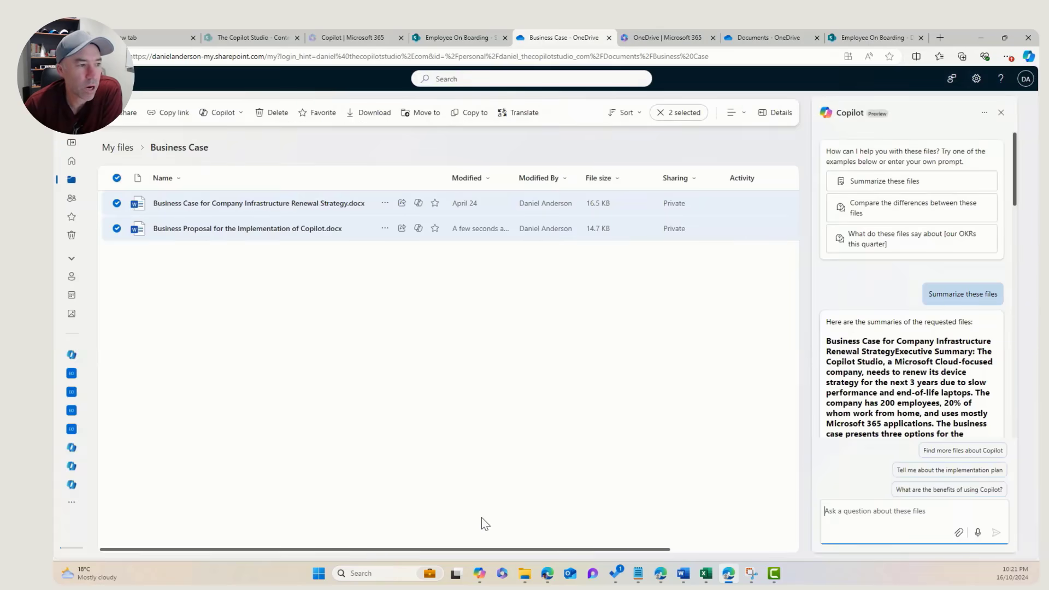
# - Ask Copilot what the benefits of implementing Copilot are, per the business proposal
pyautogui.scroll(-7, 852, 377)
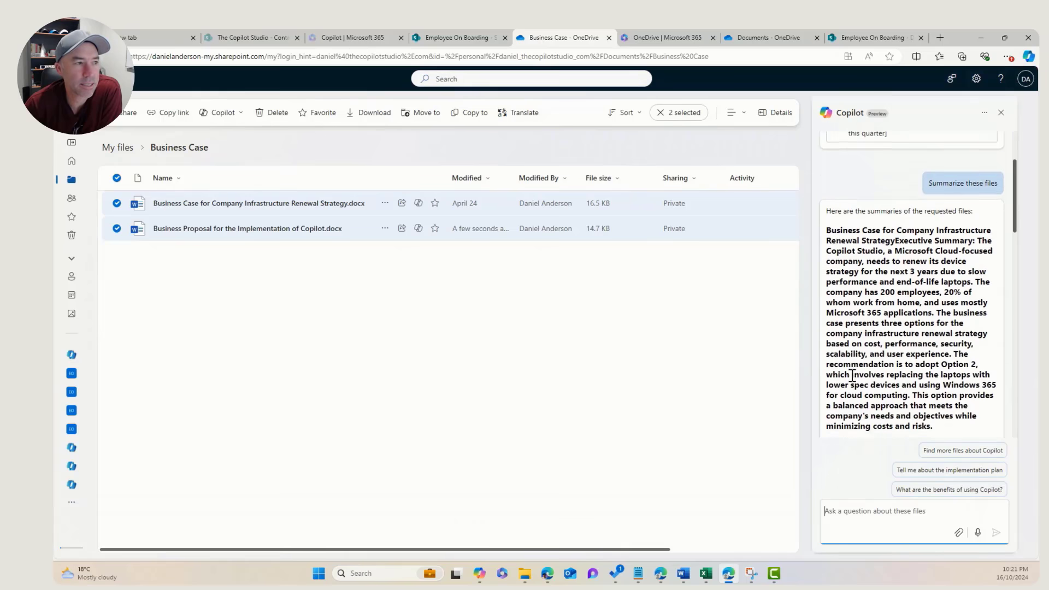
pyautogui.scroll(7, 852, 377)
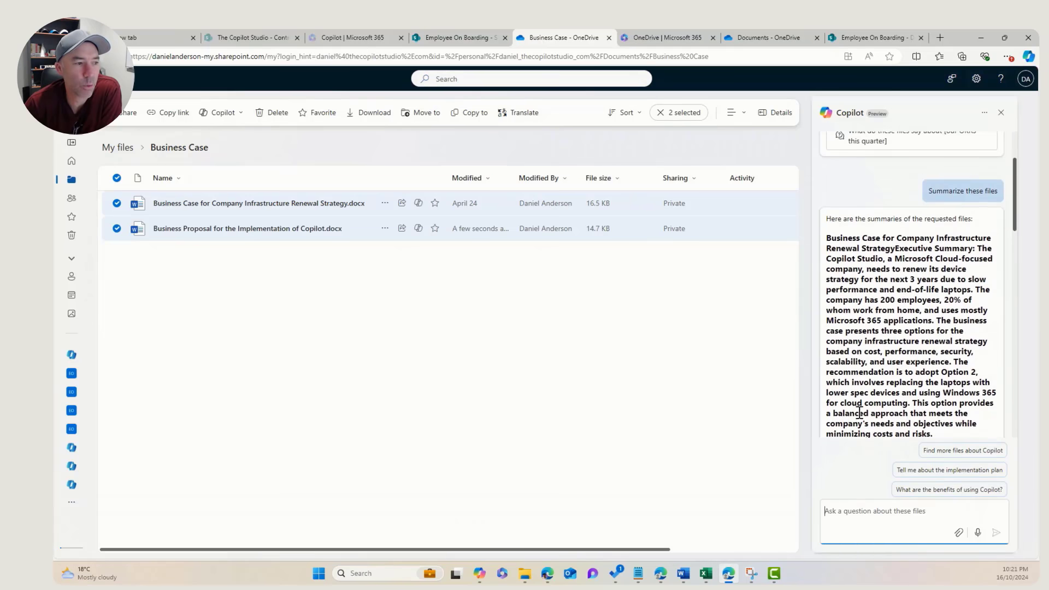
pyautogui.scroll(-6, 859, 414)
pyautogui.scroll(1, 857, 410)
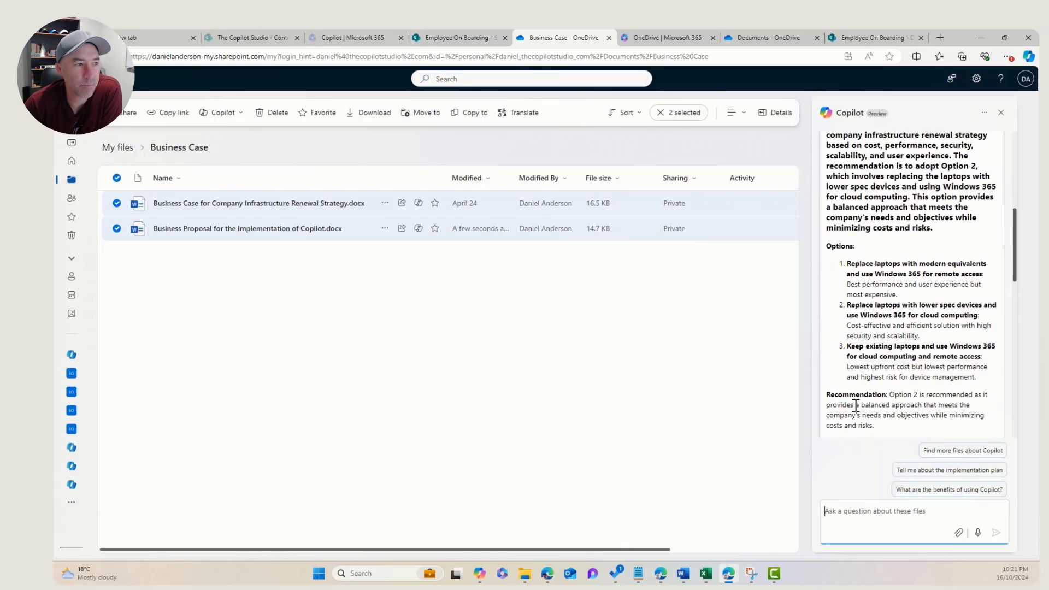
pyautogui.scroll(-5, 850, 321)
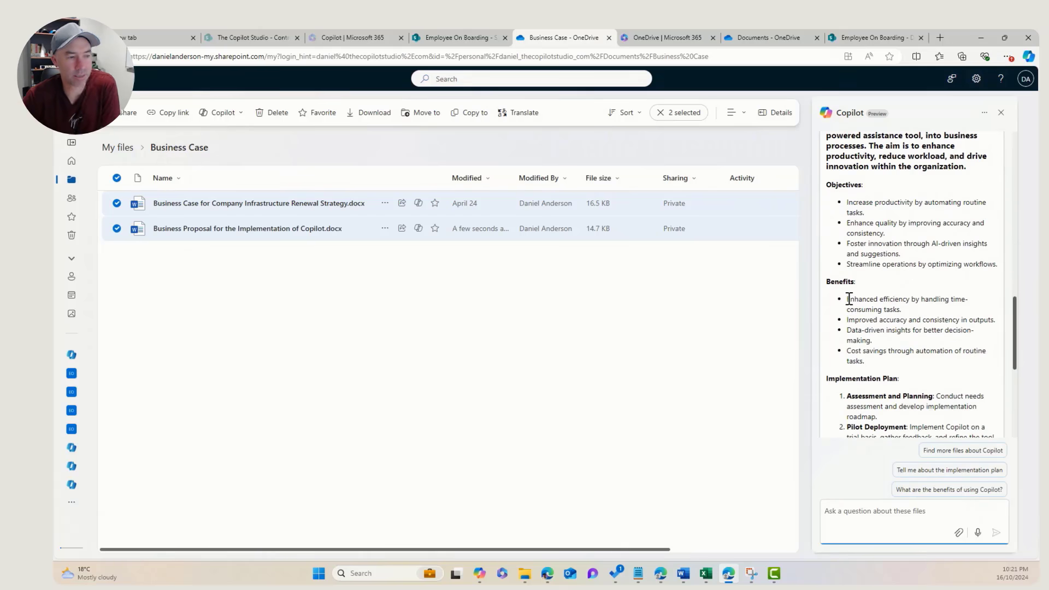
pyautogui.moveTo(848, 299); pyautogui.dragTo(909, 307)
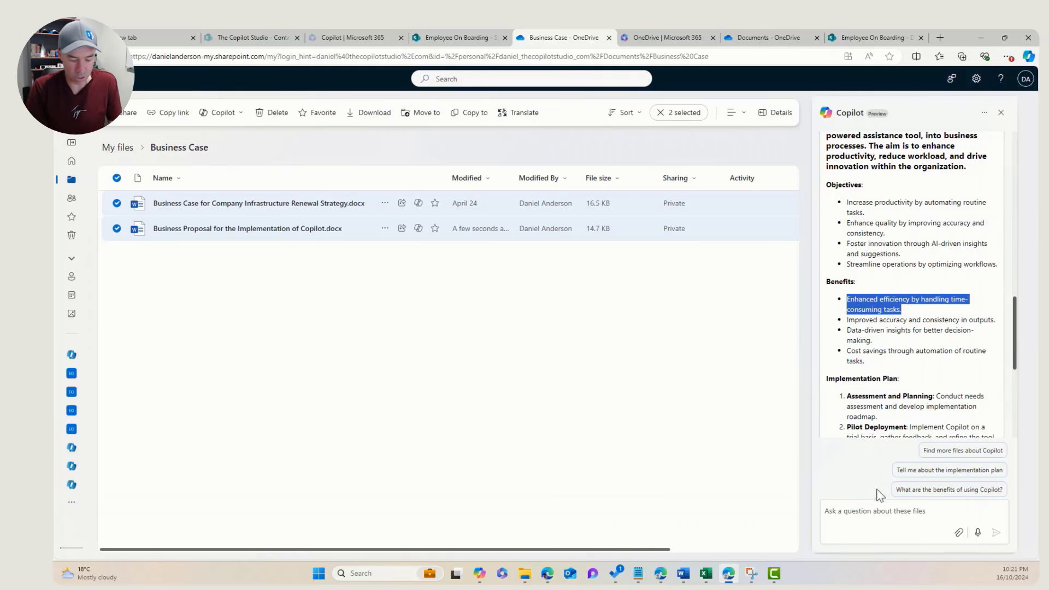
pyautogui.click(870, 510)
pyautogui.write('can yo tell memorea bout the benefit of Copilot')
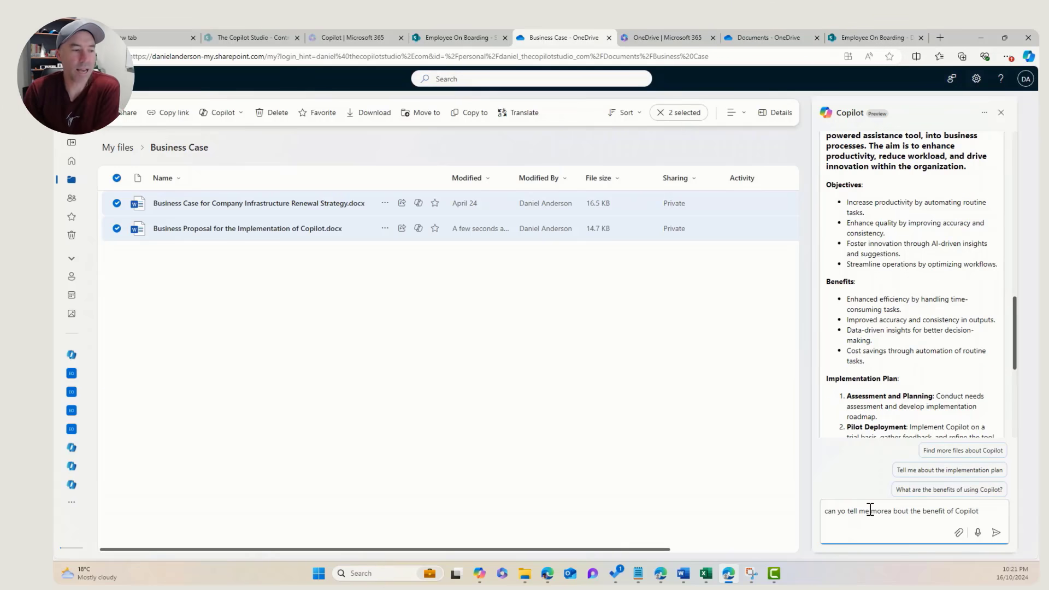
pyautogui.press('Return')
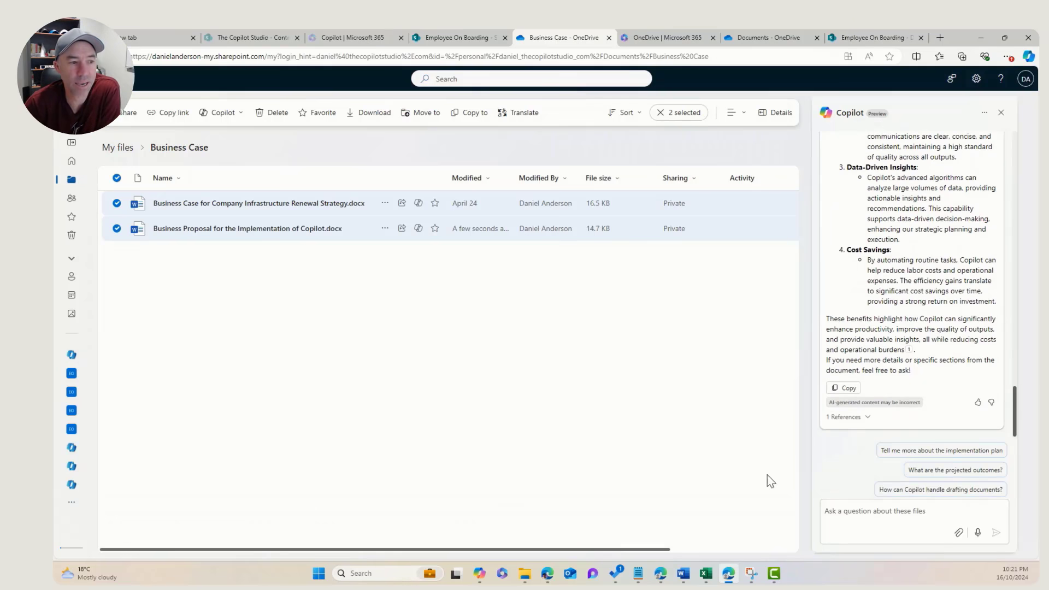
# - Deselect both Business Case files and close the Copilot chat
pyautogui.moveTo(1015, 408); pyautogui.dragTo(1003, 369)
pyautogui.click(294, 357)
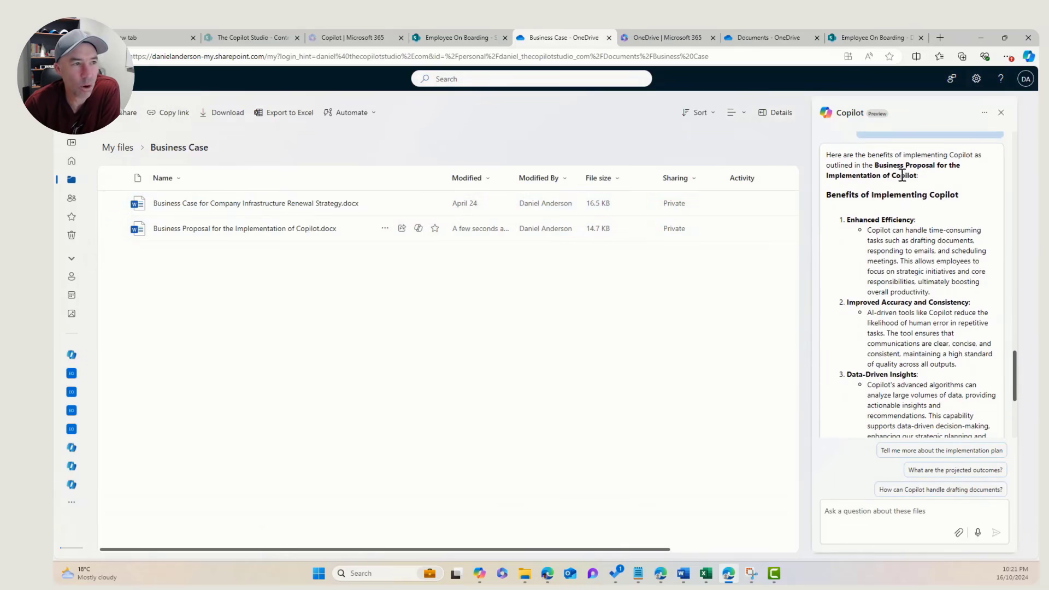
pyautogui.click(1001, 113)
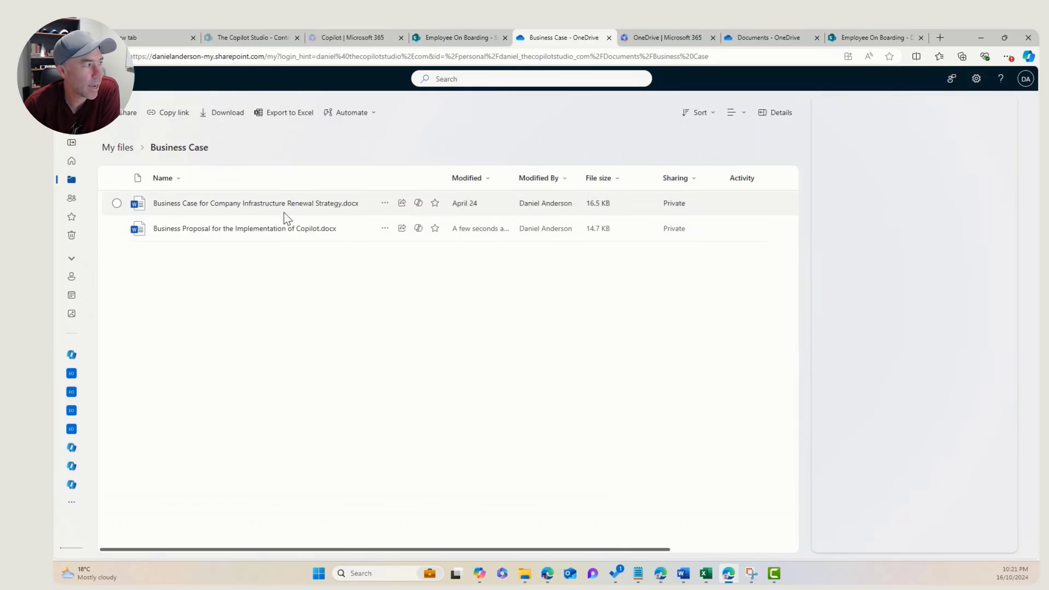
# - Generate a Copilot FAQ for the Business Proposal document, then switch to the Employee On Boarding site
pyautogui.click(118, 229)
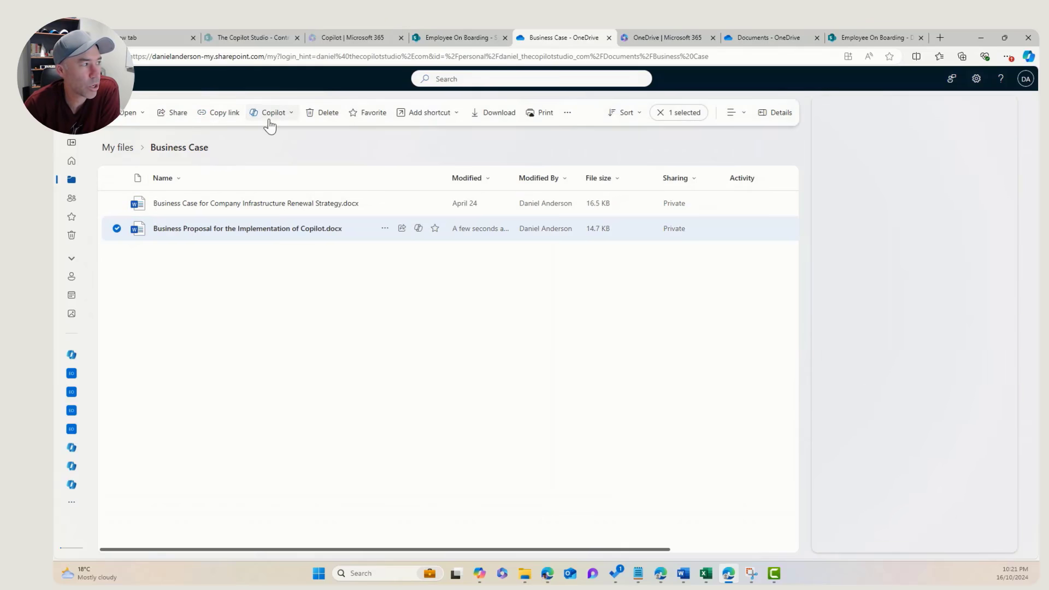
pyautogui.click(269, 113)
pyautogui.click(283, 153)
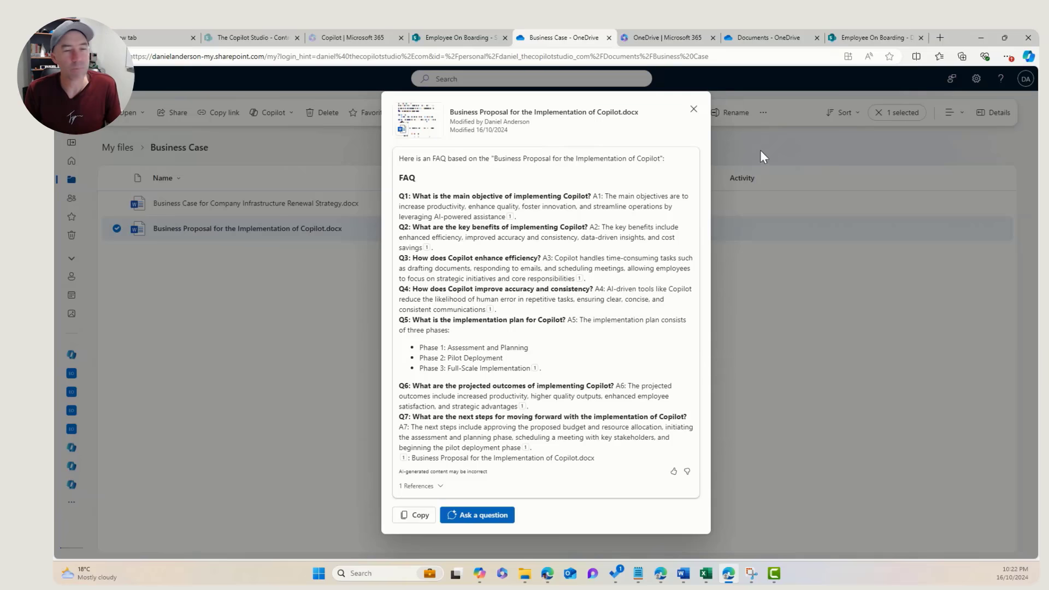
pyautogui.click(692, 111)
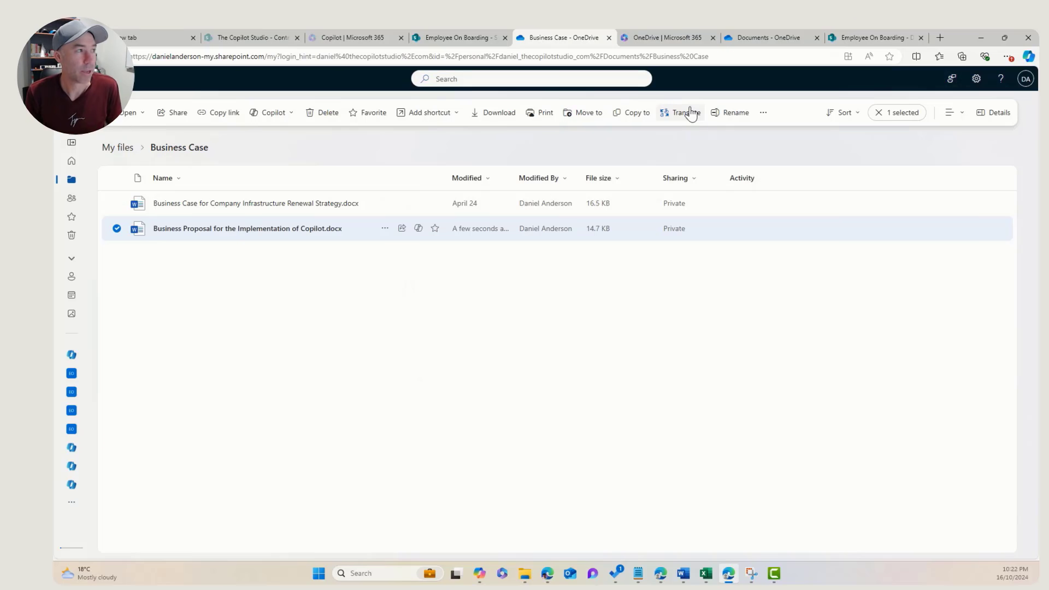
pyautogui.click(438, 38)
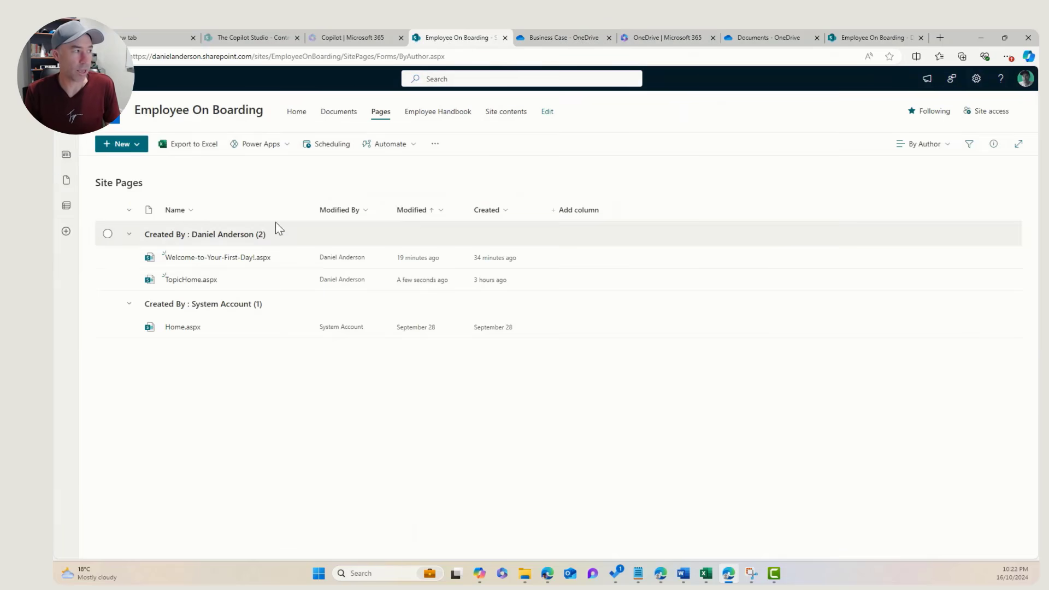
# - Open the site's Documents library and select Leave Policy, New UserGuide and Offer Letter
pyautogui.click(439, 112)
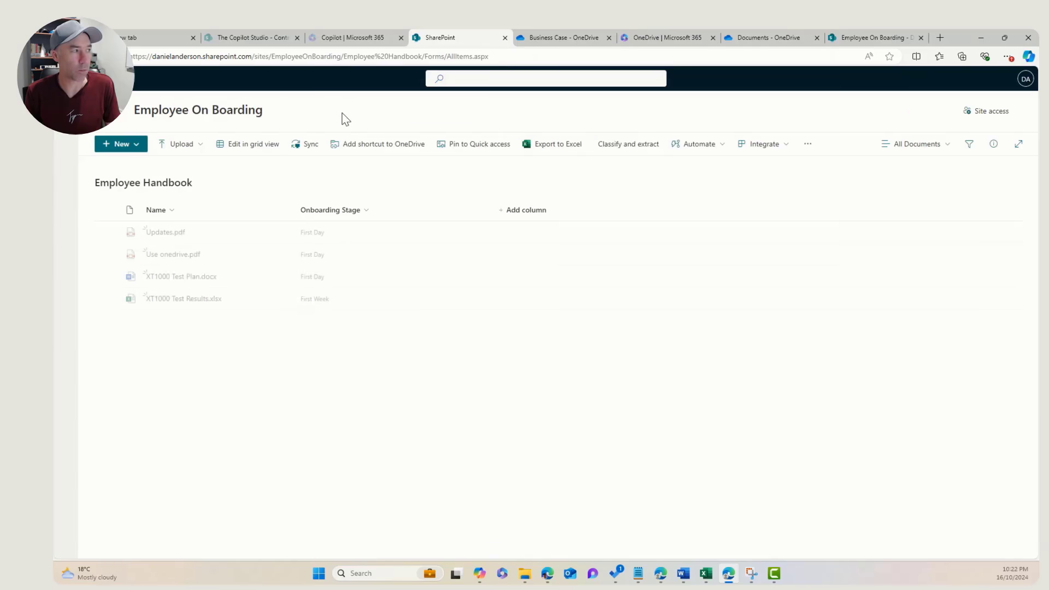
pyautogui.click(472, 123)
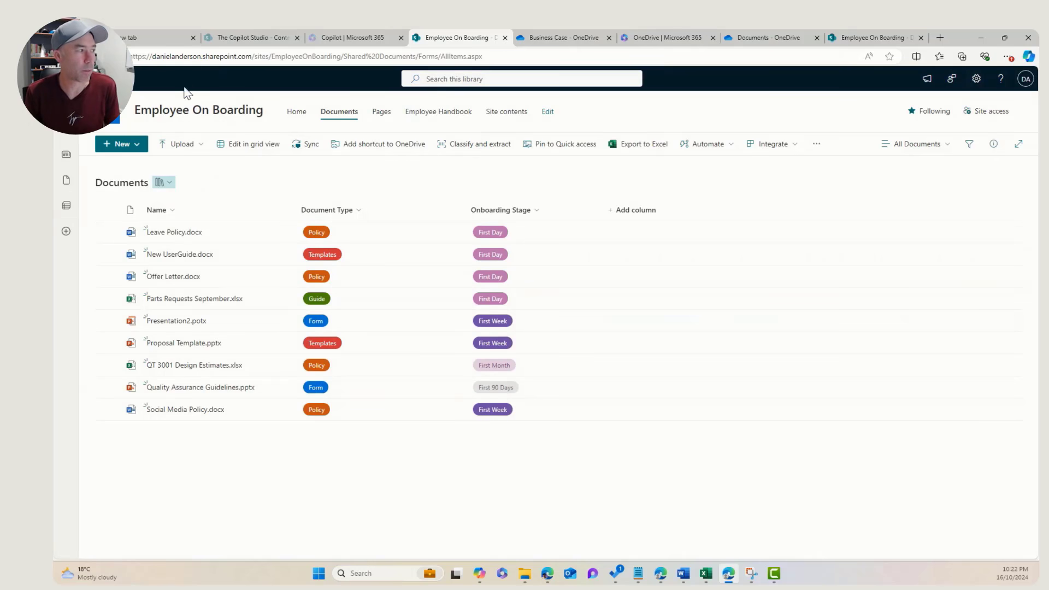
pyautogui.click(108, 232)
pyautogui.click(108, 254)
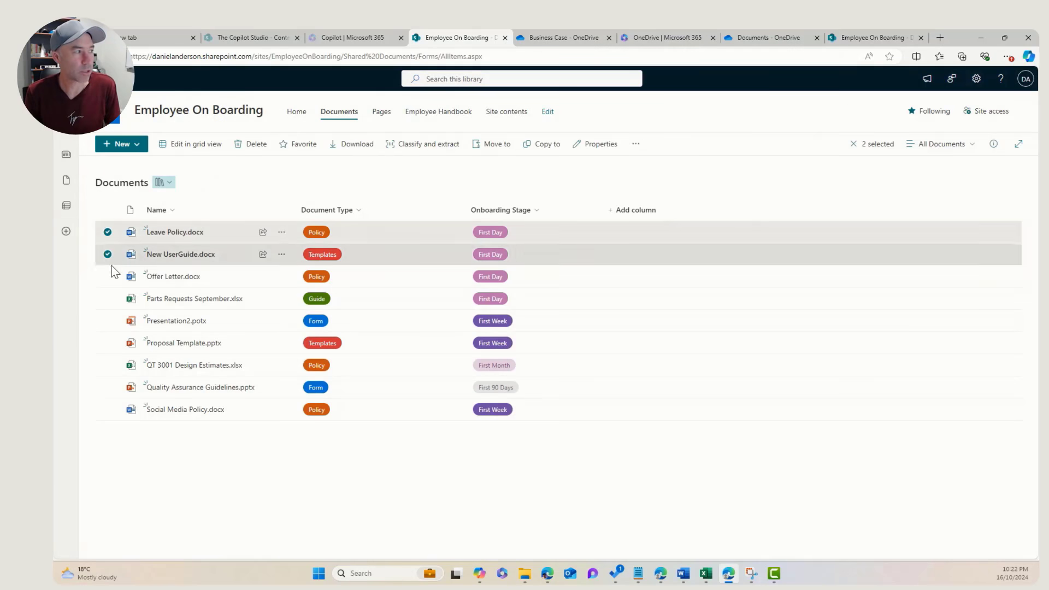
pyautogui.click(108, 277)
# - Check the files' extra actions, clear the selection, and return to the OneDrive Business Case tab
pyautogui.click(644, 149)
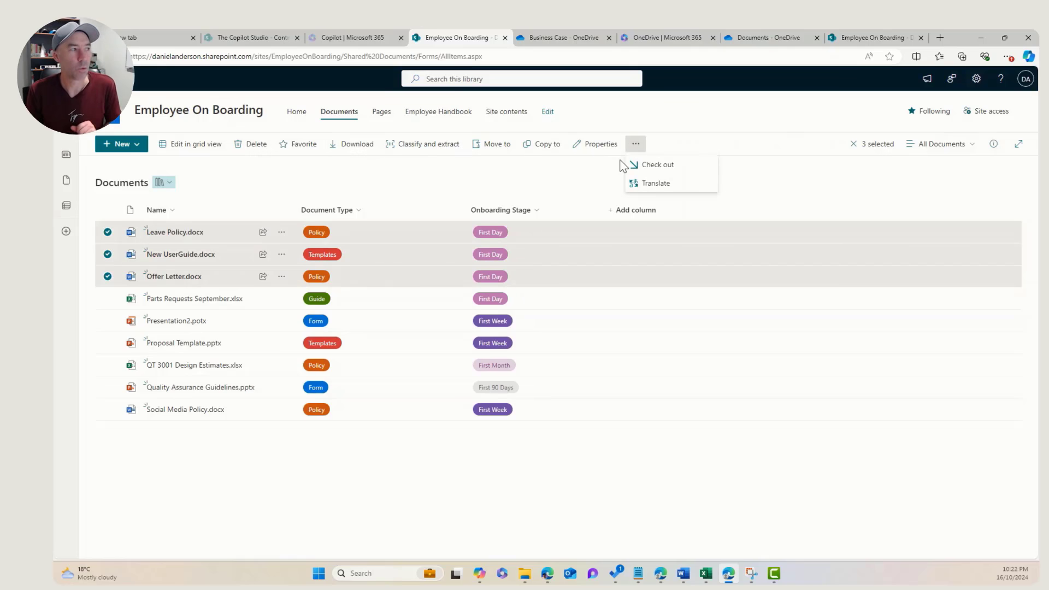
pyautogui.click(630, 165)
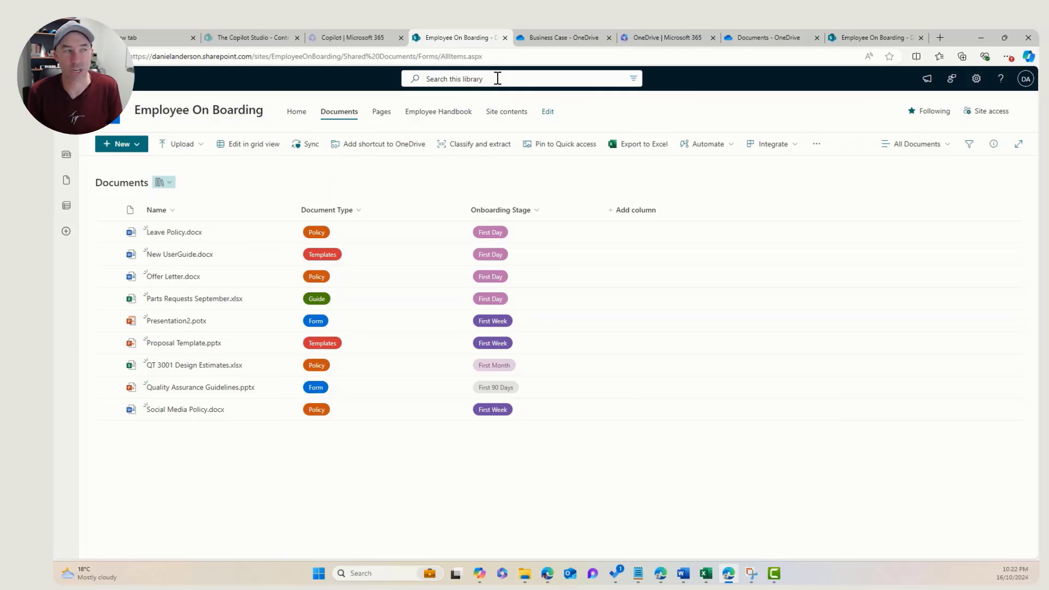
pyautogui.click(547, 37)
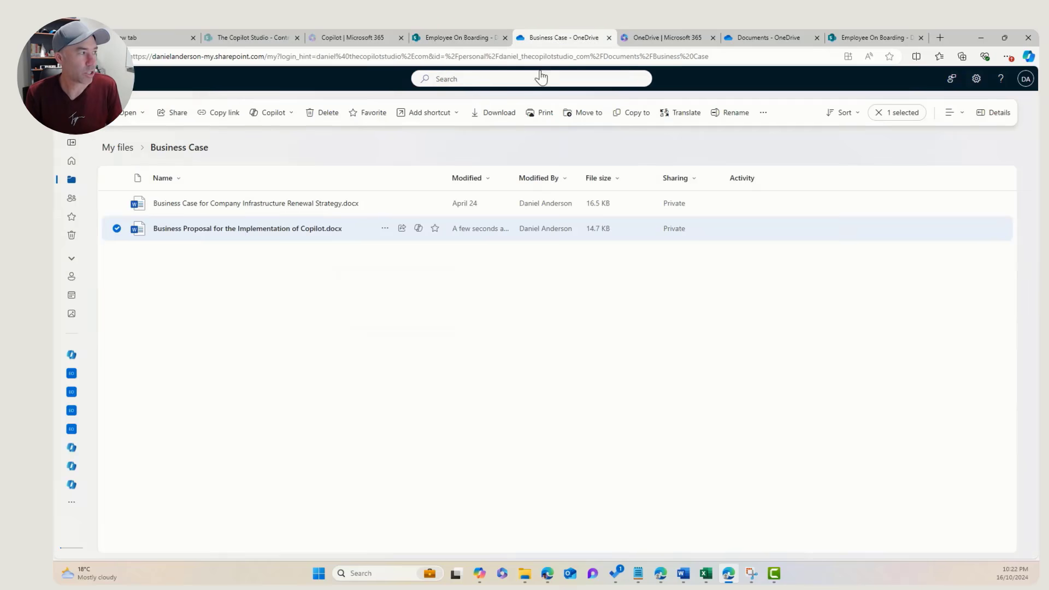
# - Open Documents - Employee On Boarding and select Leave Policy.docx and Social Media Policy.docx for Copilot
pyautogui.click(136, 149)
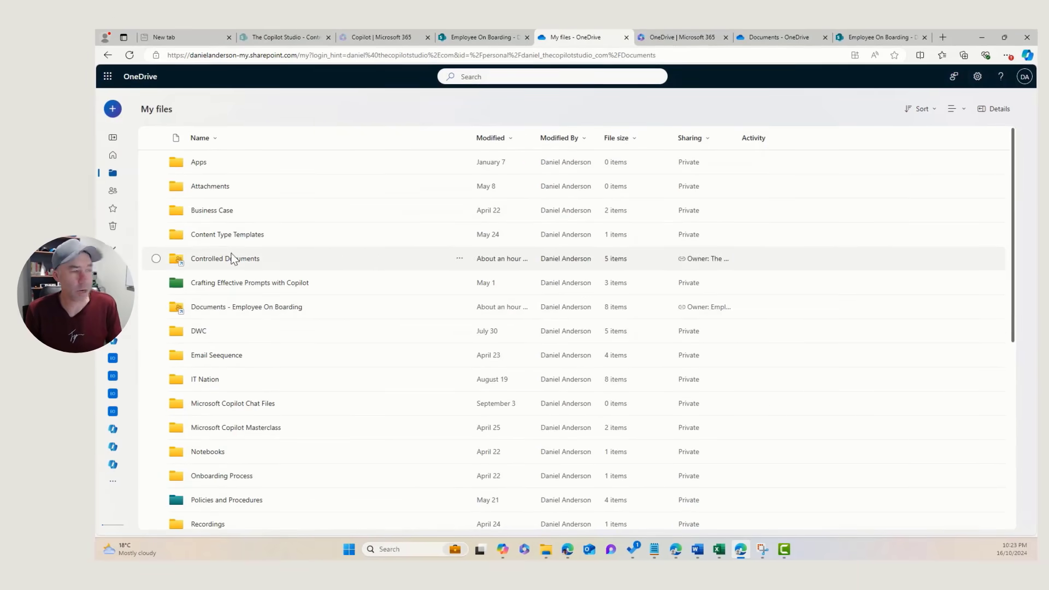
pyautogui.click(208, 307)
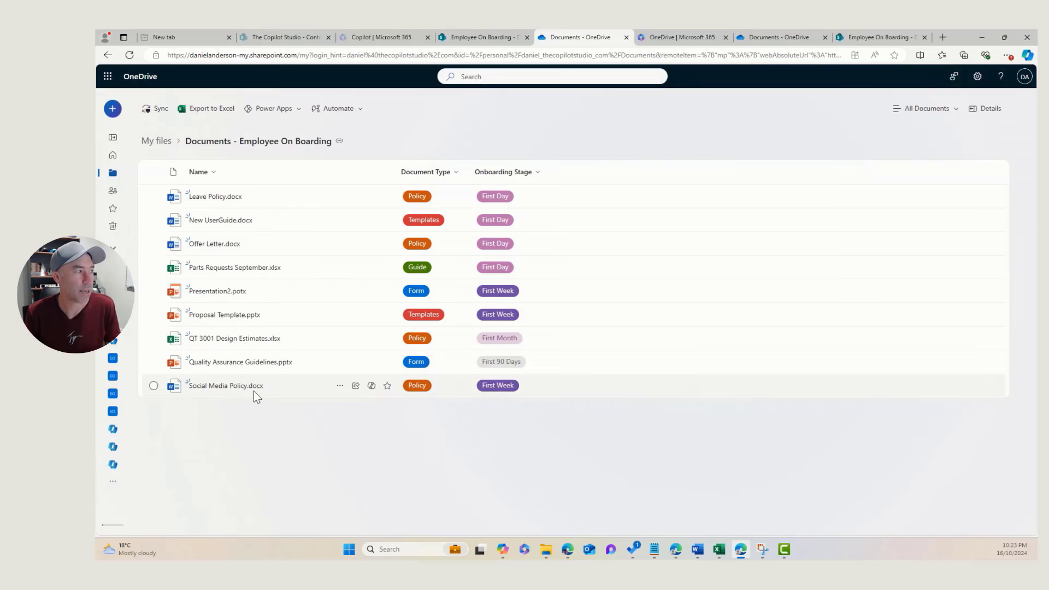
pyautogui.click(159, 198)
pyautogui.click(159, 386)
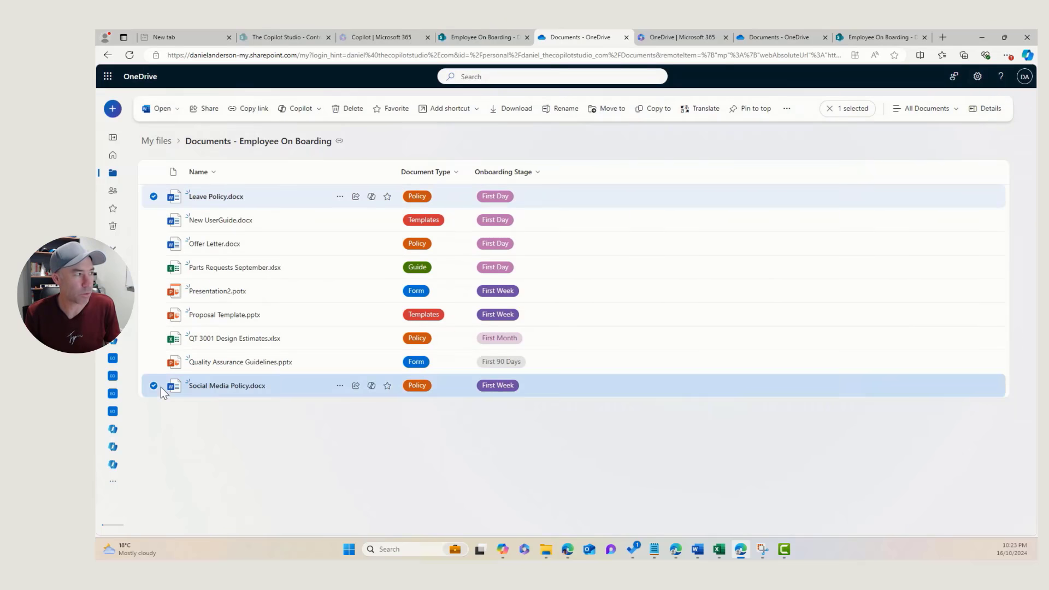
pyautogui.click(186, 112)
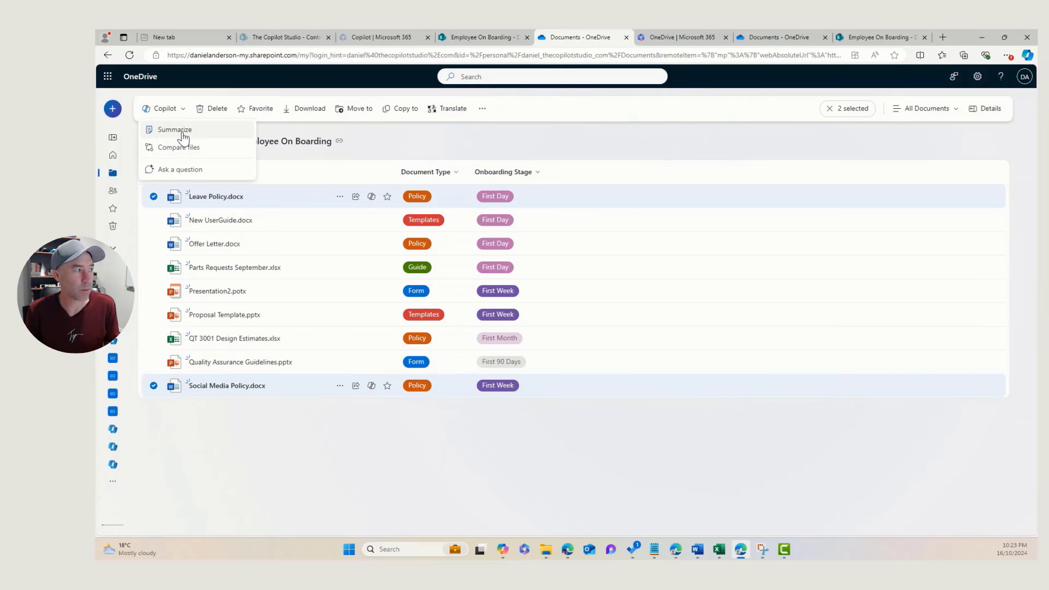
# - Ask Copilot 'what types of leave do we have' about the two policy files
pyautogui.click(185, 171)
pyautogui.click(878, 494)
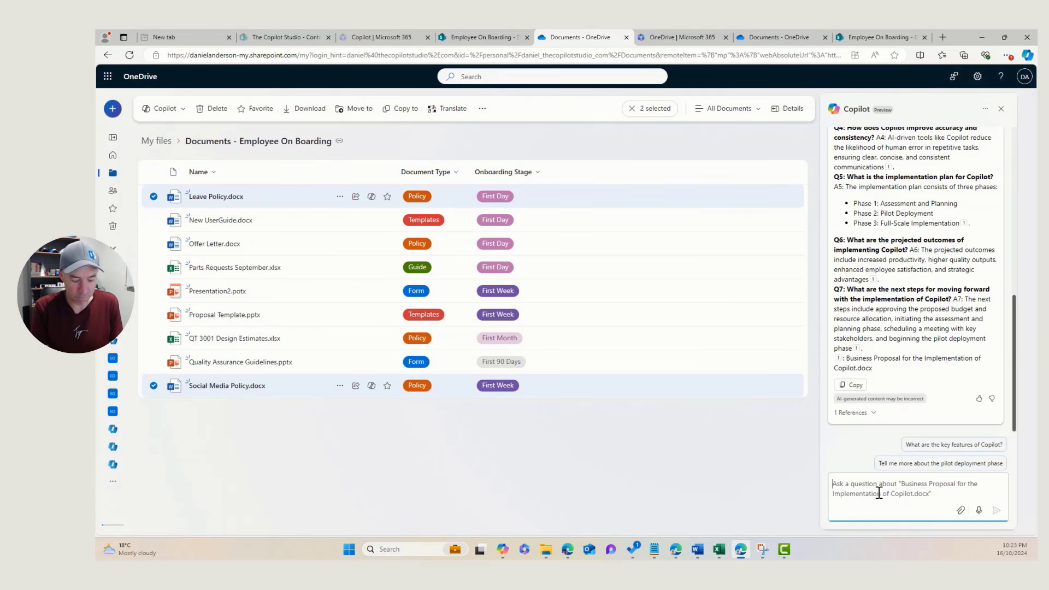
pyautogui.write('what typ')
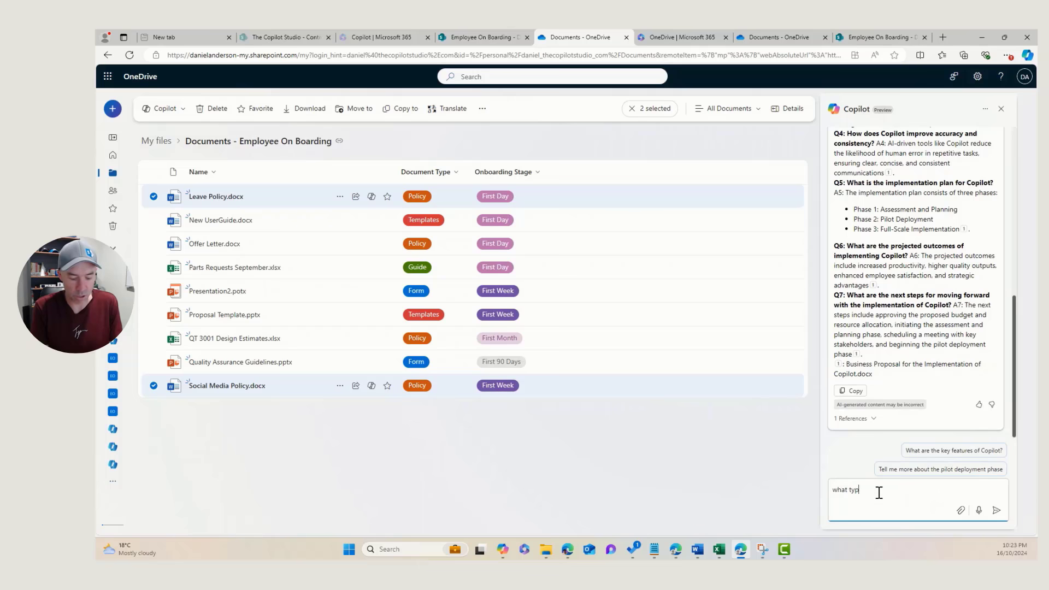
pyautogui.write('es of leave do we have')
pyautogui.press('Return')
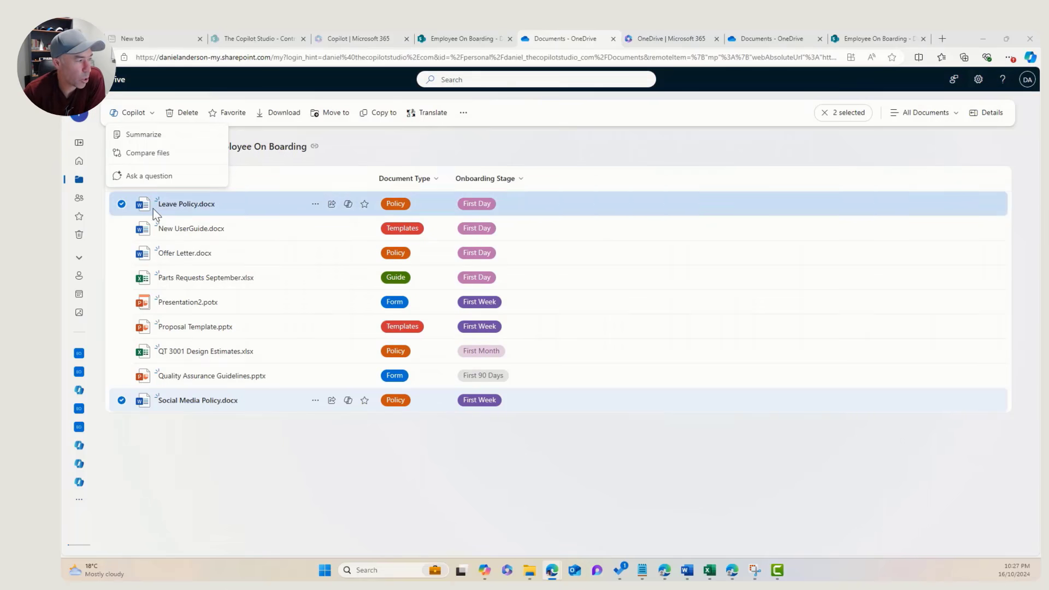
# - Compare Leave Policy.docx with Social Media Policy.docx in Copilot, then close the comparison
pyautogui.click(157, 162)
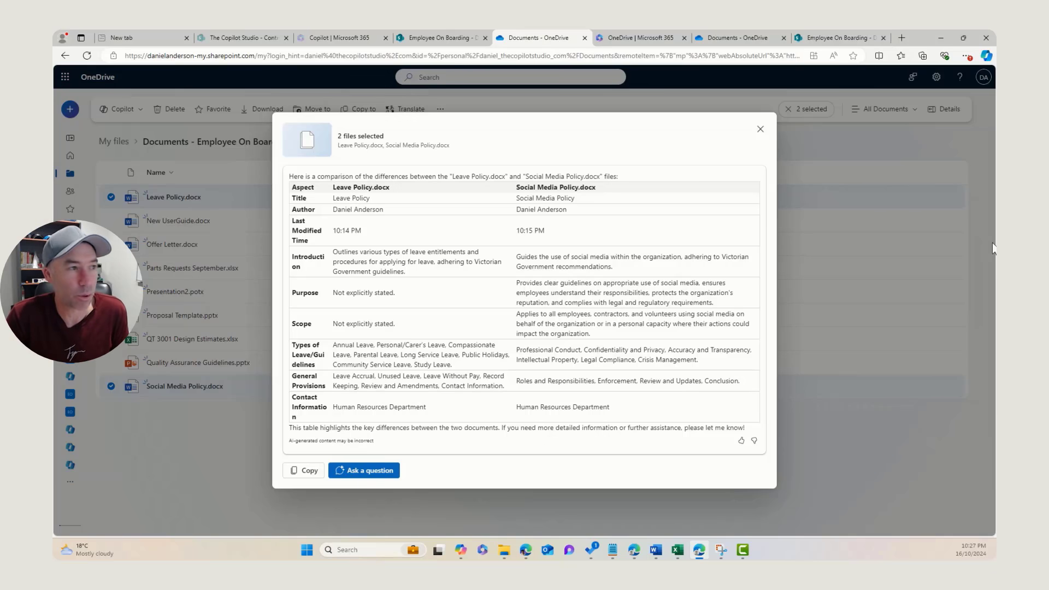
pyautogui.click(761, 129)
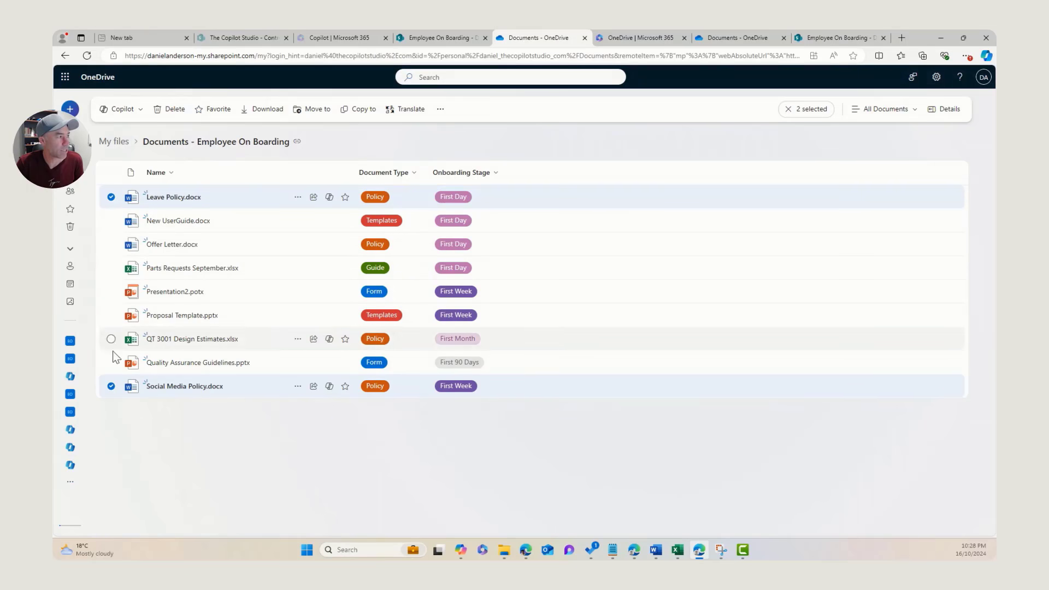
# - Clear the two selected policies and select only Leave Policy.docx
pyautogui.click(121, 109)
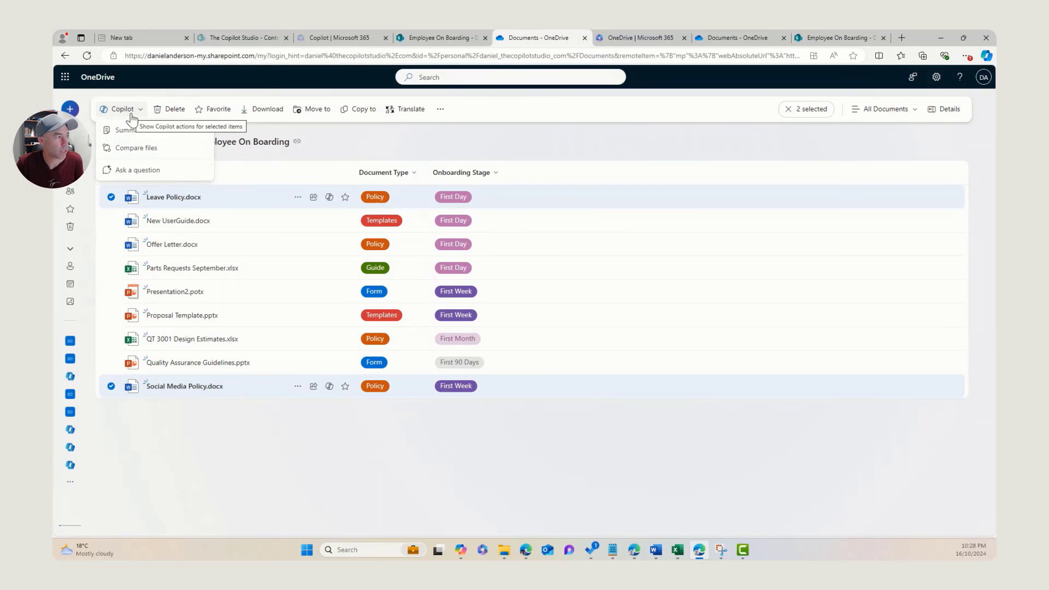
pyautogui.click(339, 131)
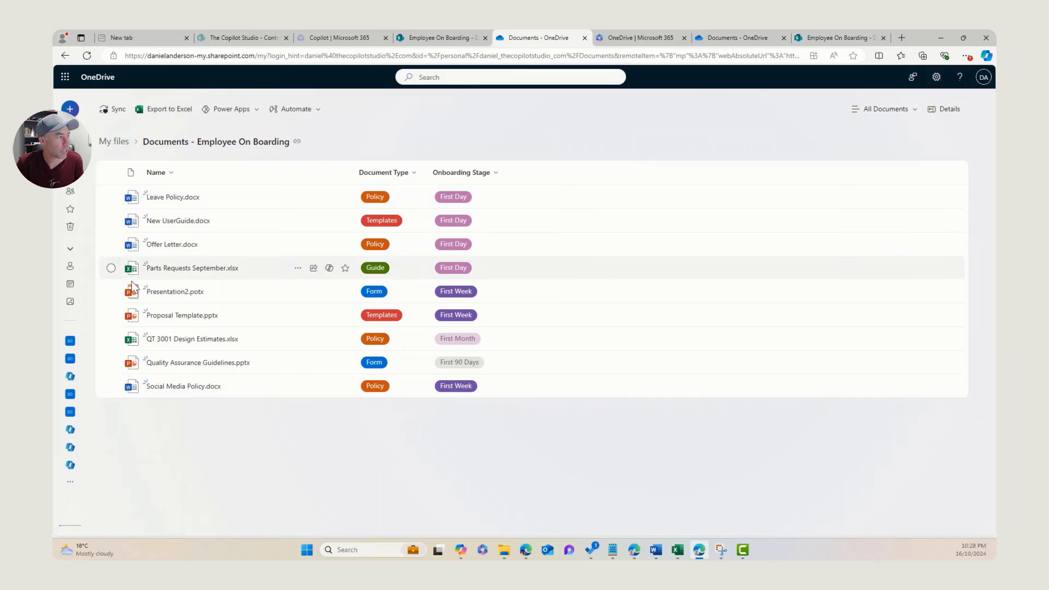
pyautogui.click(111, 197)
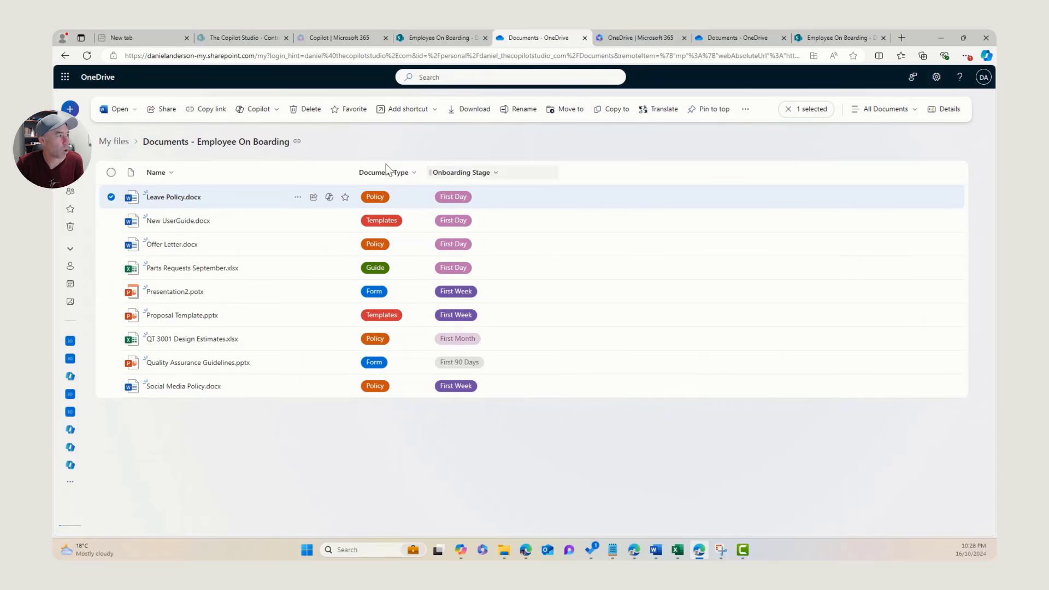
# - Generate a Copilot FAQ for Leave Policy.docx, read through it, close it and deselect the file
pyautogui.click(256, 109)
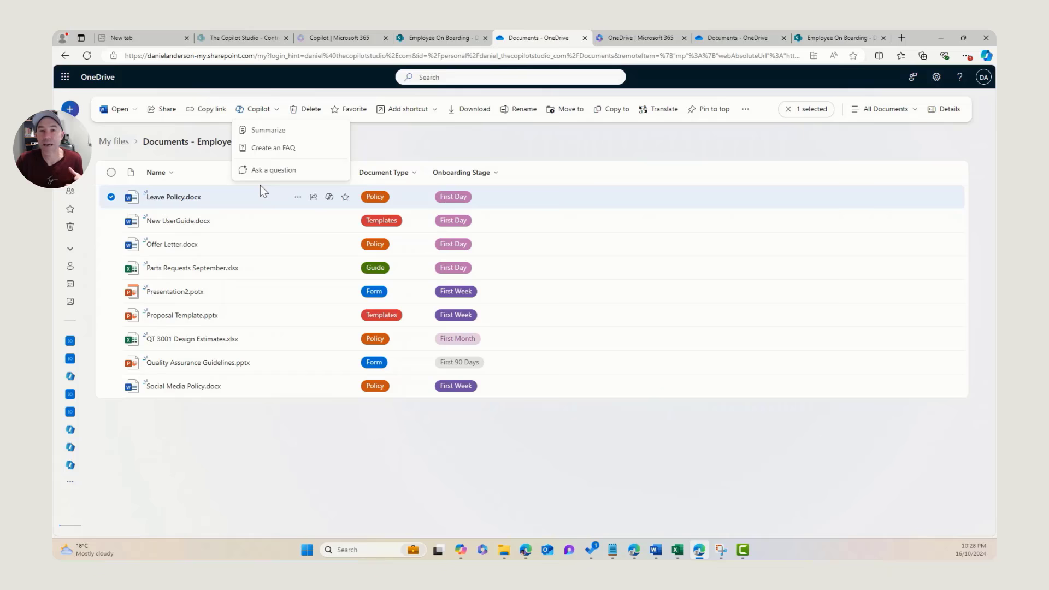
pyautogui.click(277, 158)
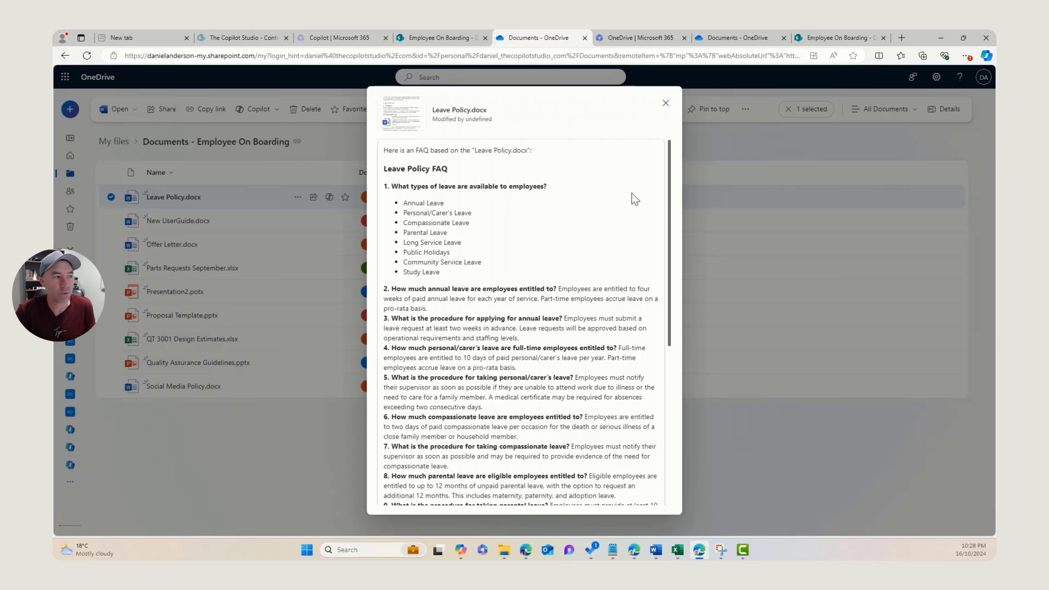
pyautogui.moveTo(671, 216); pyautogui.dragTo(673, 263)
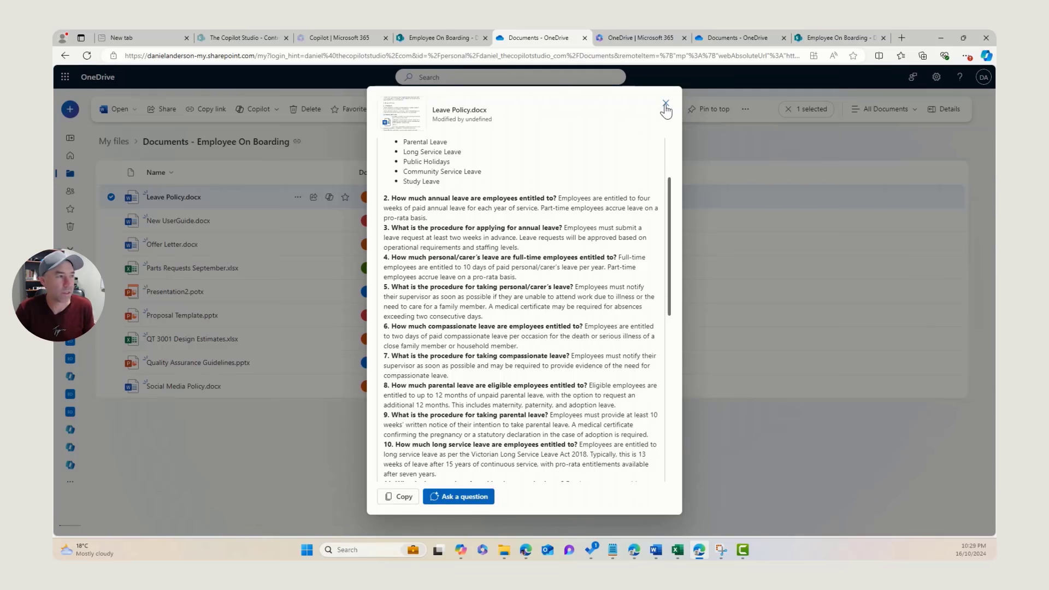
pyautogui.click(665, 106)
pyautogui.click(671, 152)
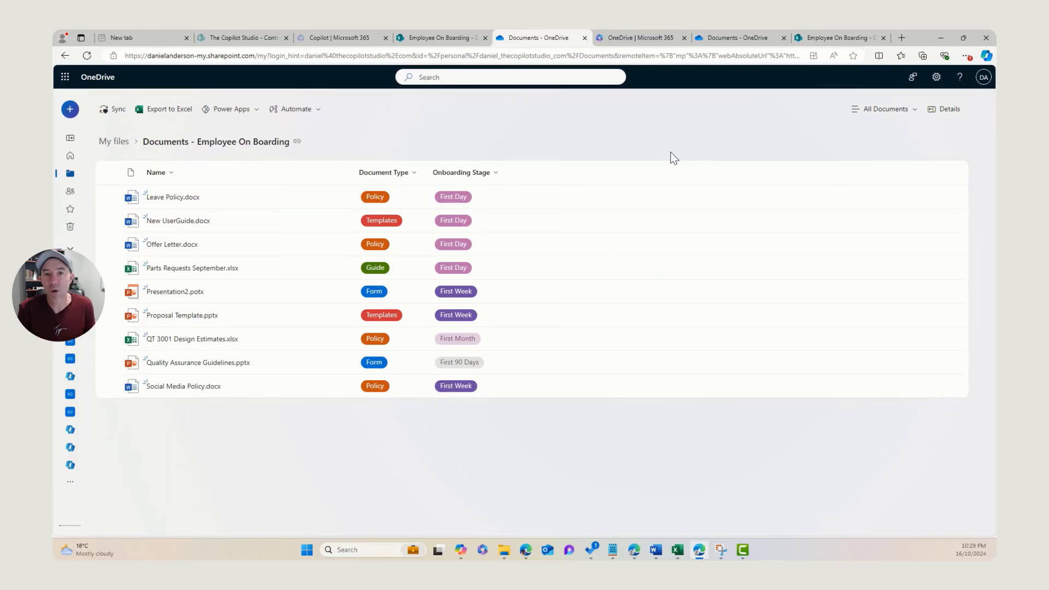